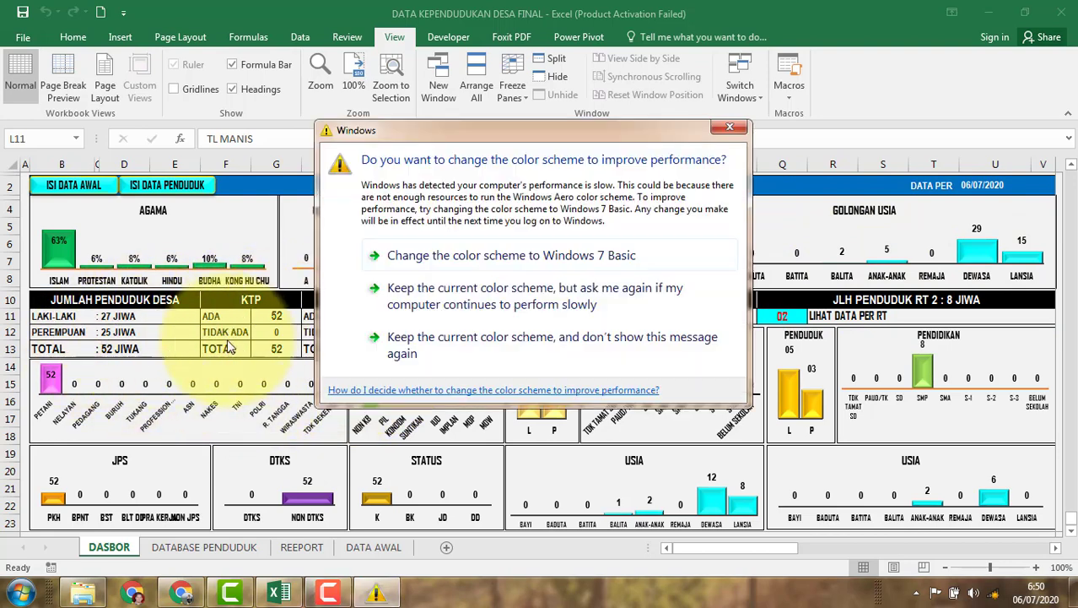
# Step: Dismiss the Windows color scheme prompts and set the dashboard's dusun selection in L11 to PERBETA
pyautogui.click(733, 130)
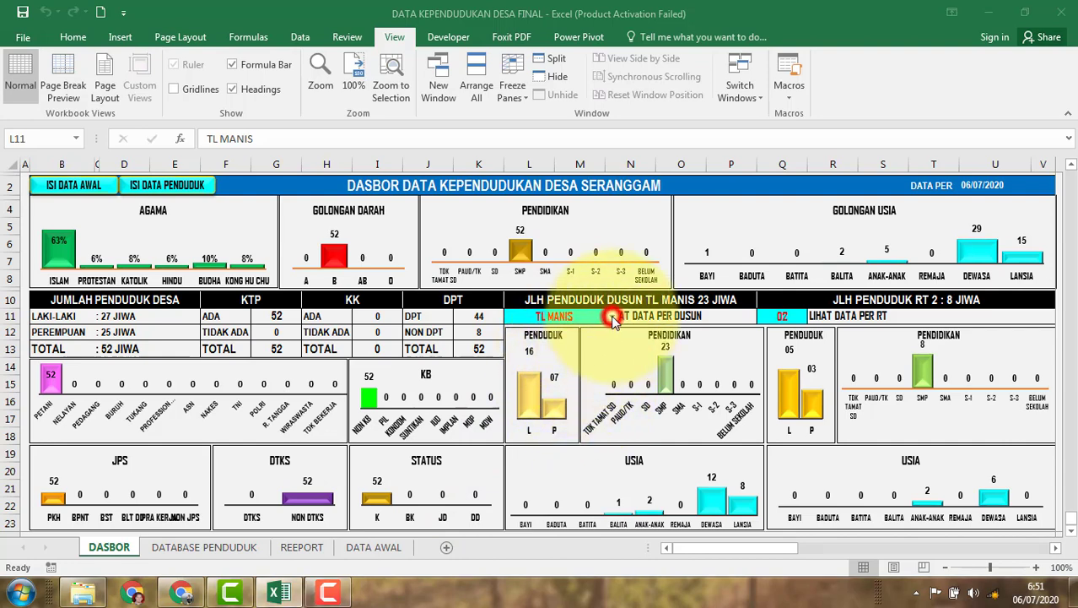
pyautogui.click(582, 316)
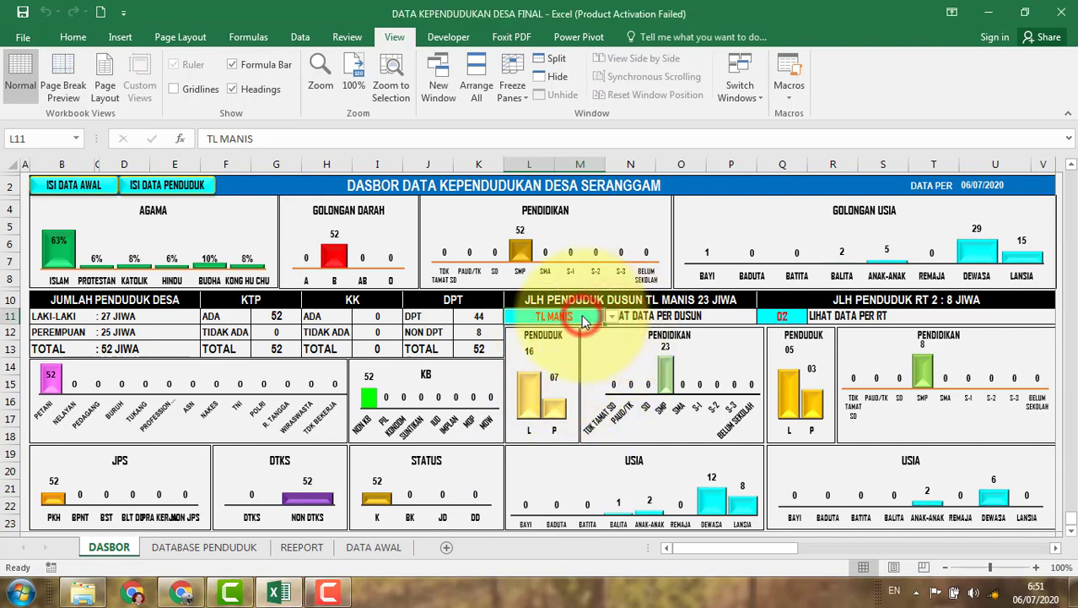
pyautogui.click(610, 317)
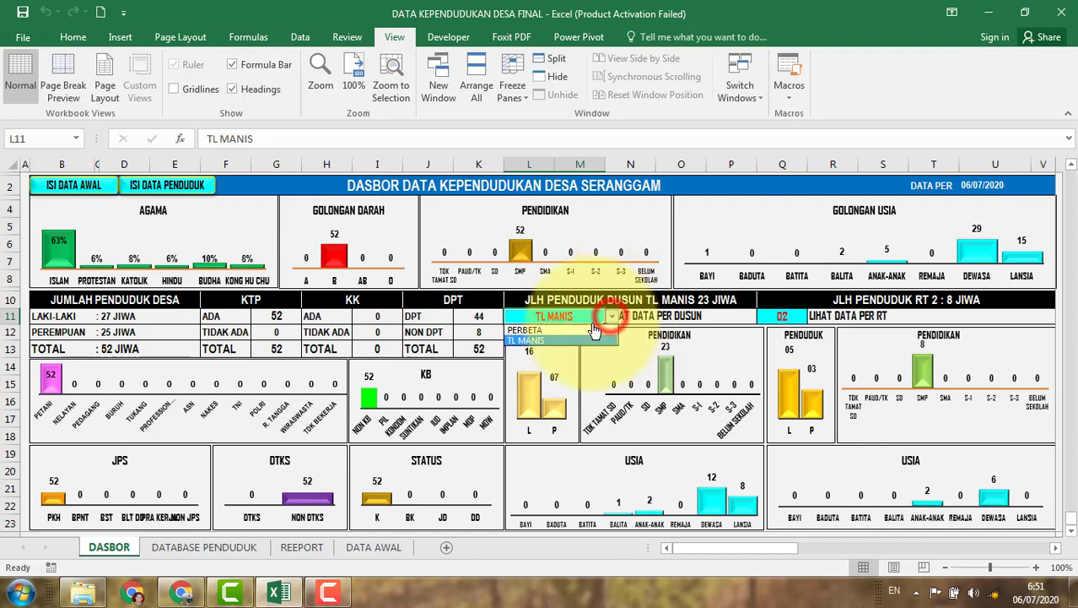
pyautogui.click(550, 342)
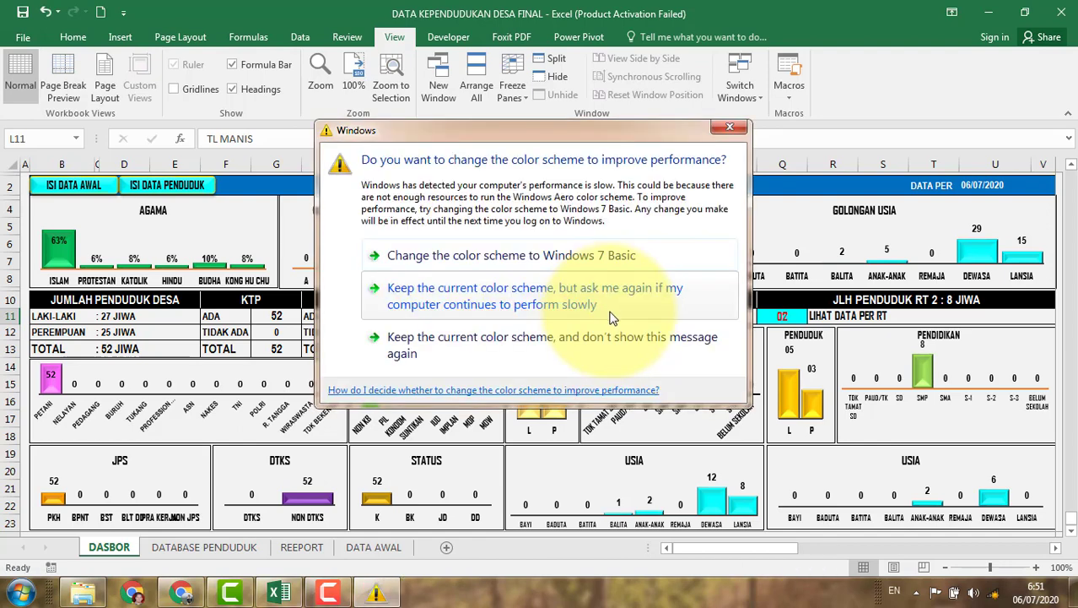
pyautogui.click(730, 126)
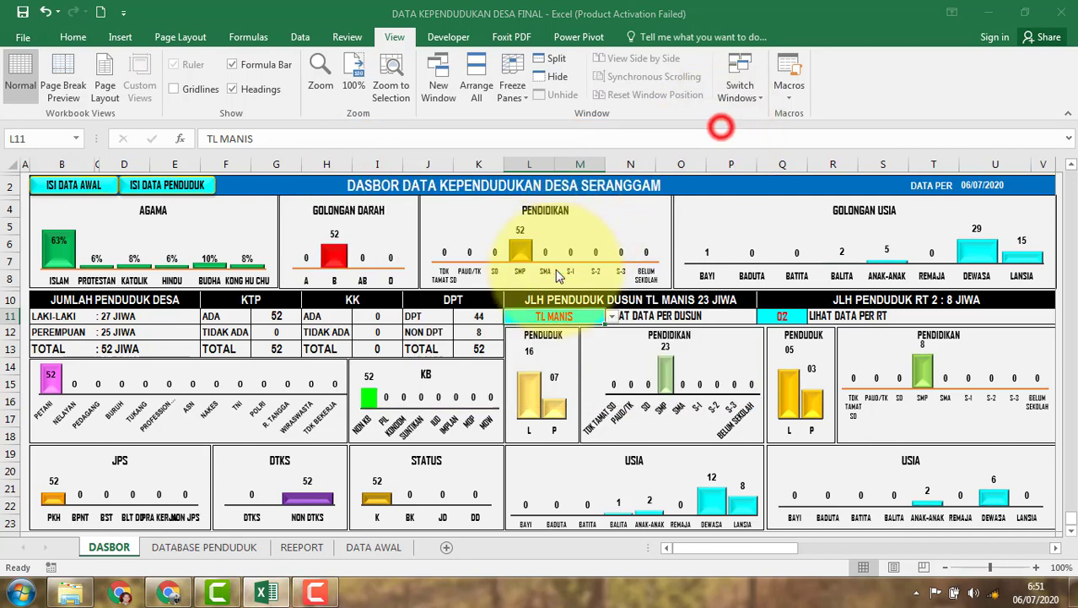
pyautogui.click(613, 320)
pyautogui.click(584, 330)
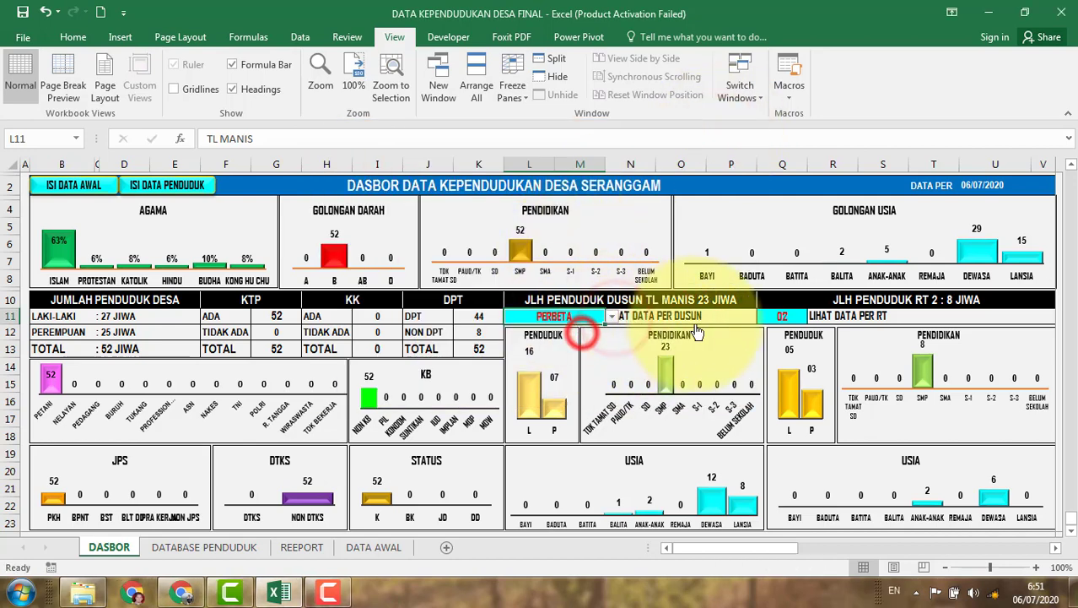
# Step: Set the dashboard's RT selection in Q11 to 04 and check the dusun and RT selection cells
pyautogui.click(781, 317)
pyautogui.click(814, 316)
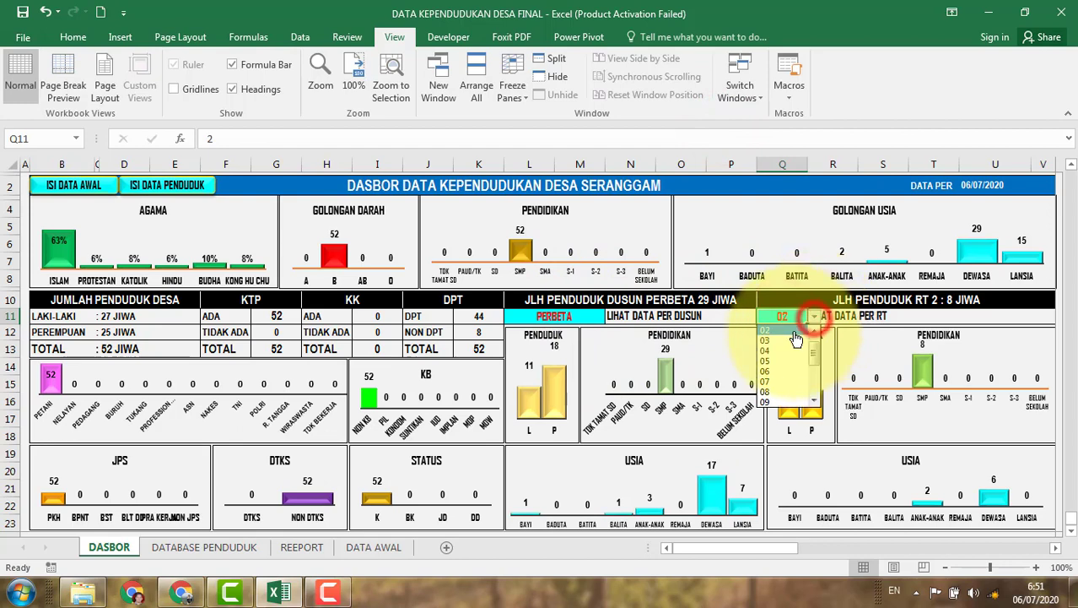
pyautogui.click(778, 350)
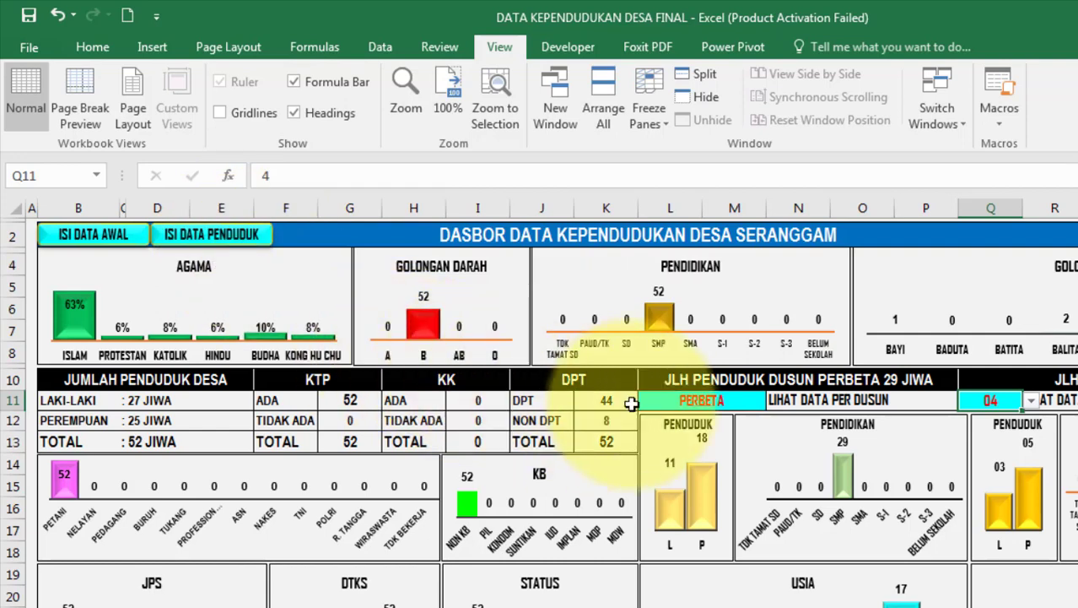
pyautogui.click(703, 400)
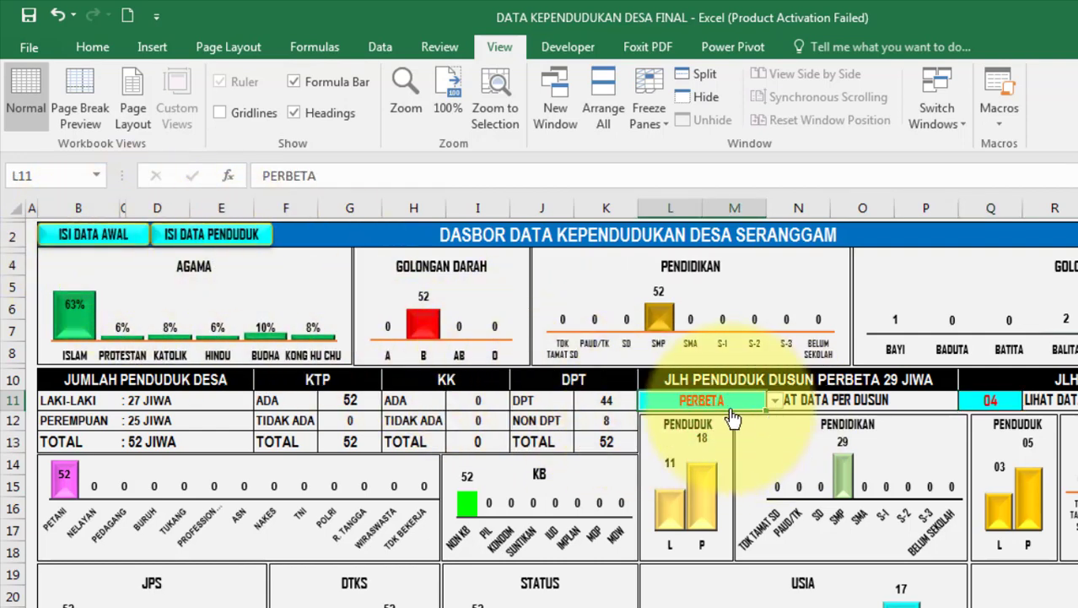
pyautogui.click(981, 401)
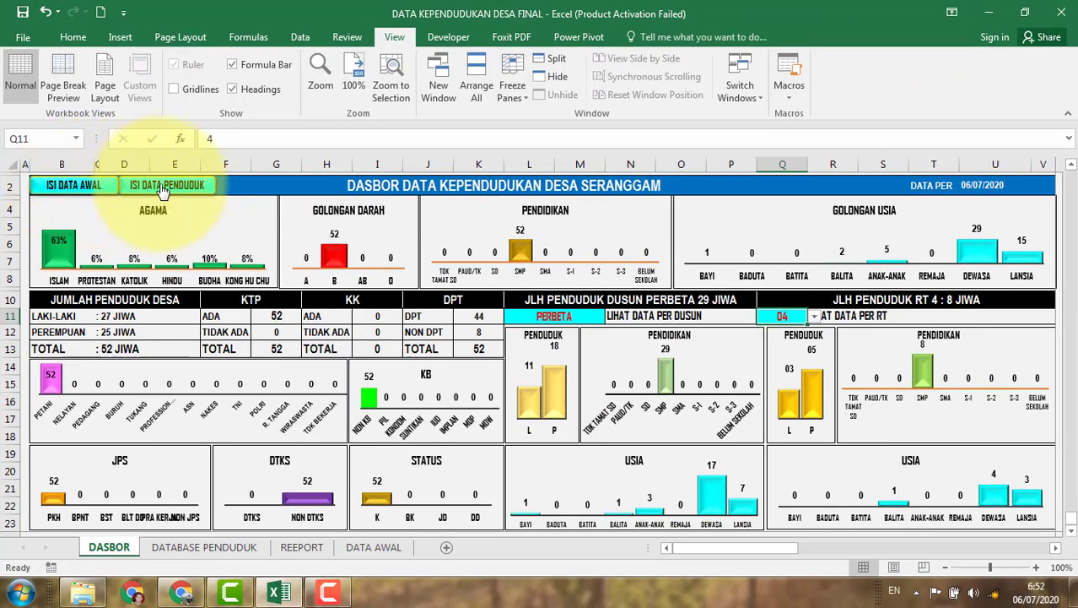
# Step: Open the DATA AWAL sheet from the dashboard and review its village name and dusun name entries
pyautogui.click(75, 185)
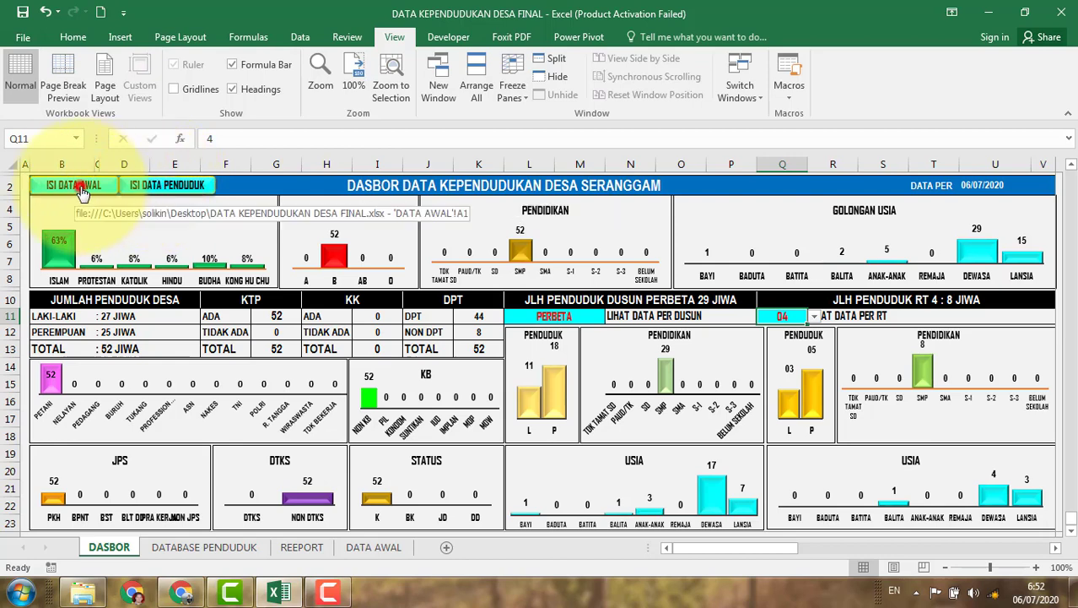
pyautogui.scroll(-4, 156, 354)
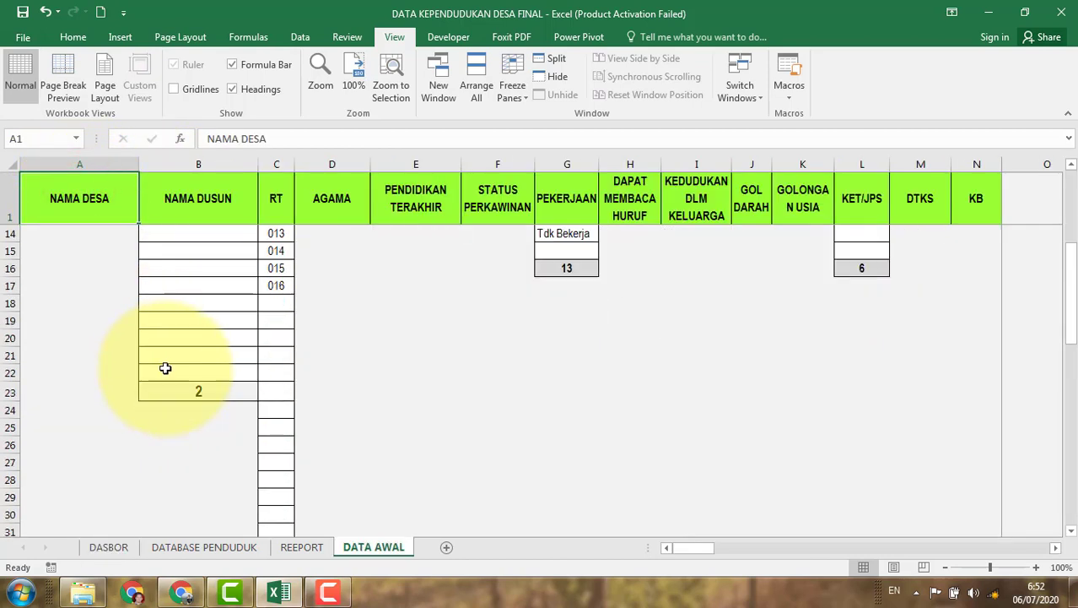
pyautogui.scroll(4, 164, 367)
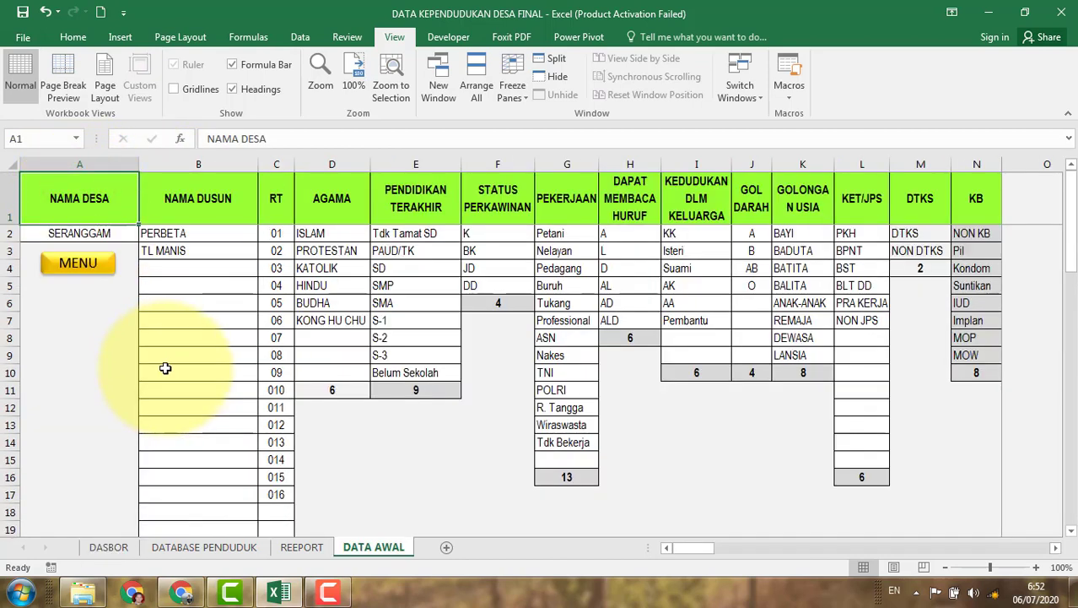
pyautogui.click(103, 236)
pyautogui.click(217, 235)
pyautogui.click(211, 251)
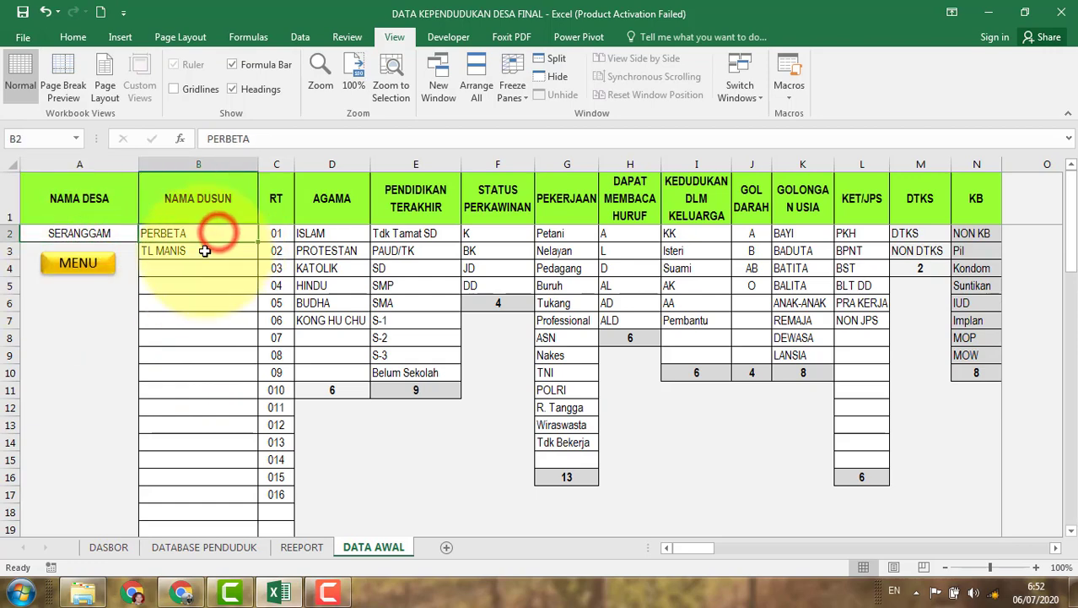
pyautogui.click(202, 267)
pyautogui.scroll(-4, 207, 331)
pyautogui.scroll(4, 207, 330)
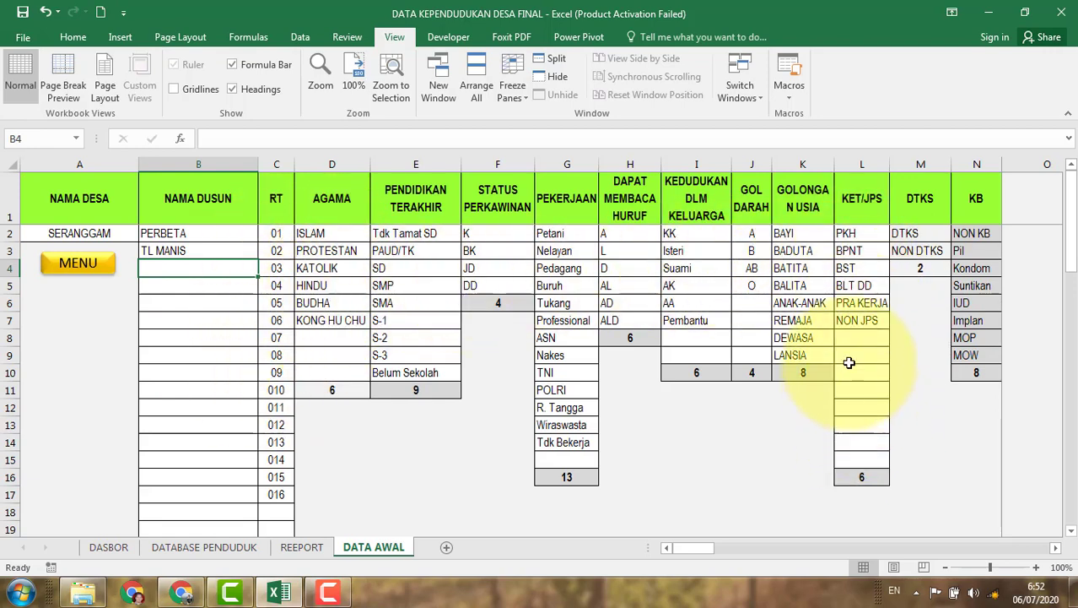
# Step: Check the blank entry cells under KET/JPS (L8:L15) and NAMA DUSUN, and return to the dashboard
pyautogui.moveTo(853, 337); pyautogui.dragTo(859, 464)
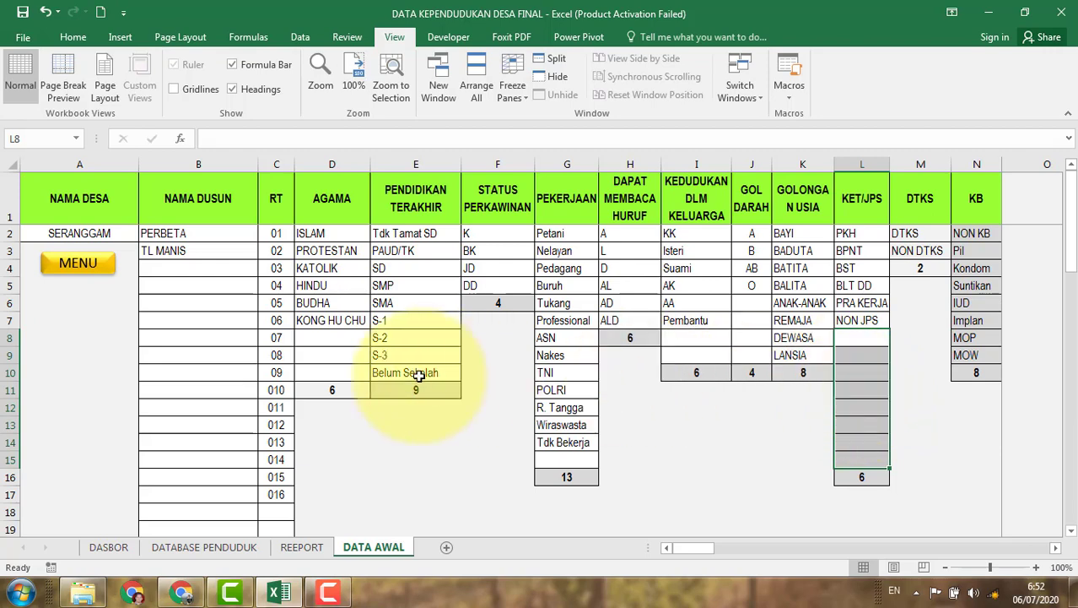
pyautogui.click(177, 269)
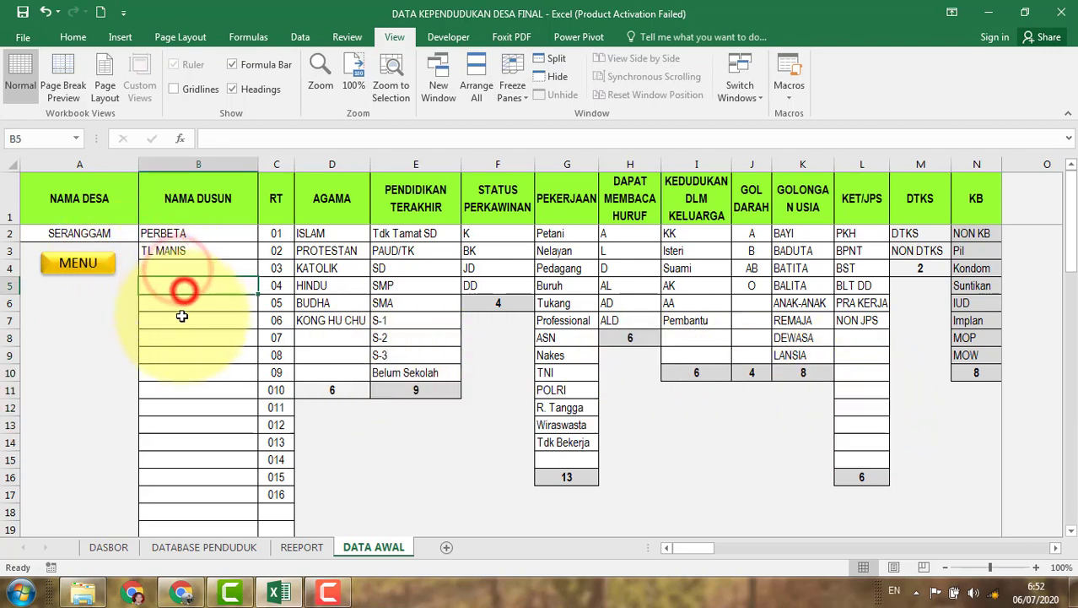
pyautogui.click(168, 319)
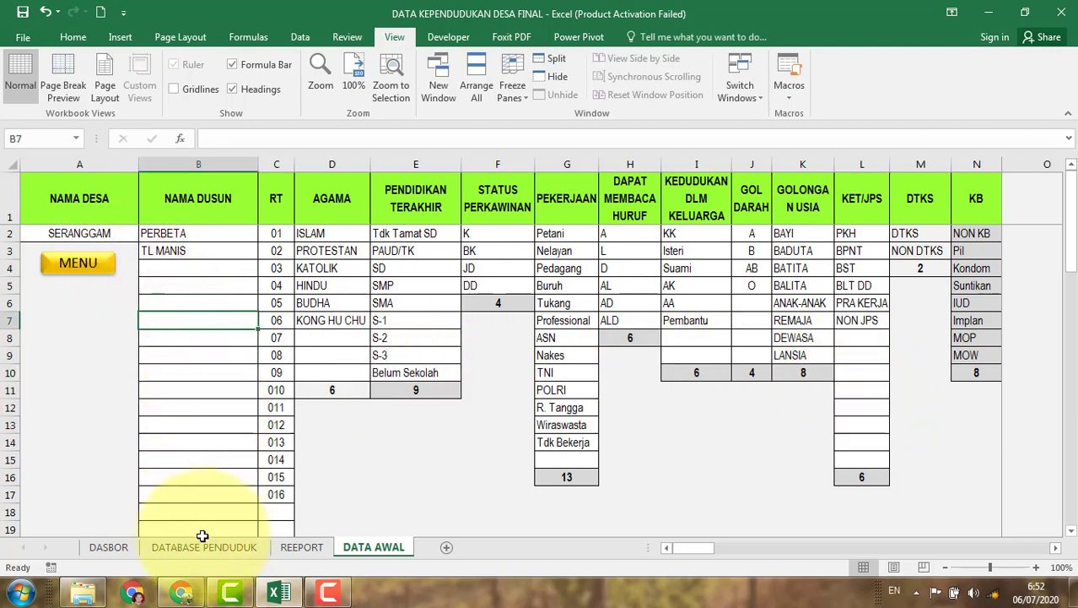
pyautogui.click(65, 265)
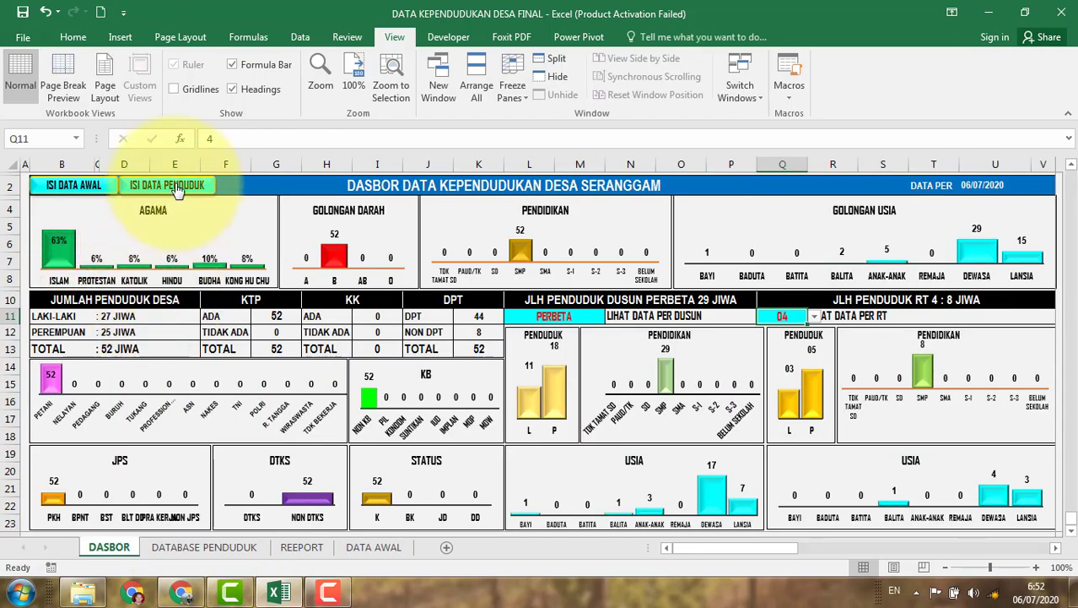
# Step: View the resident database from the dashboard and check the dusun and religion reference entries in DATA AWAL
pyautogui.click(176, 187)
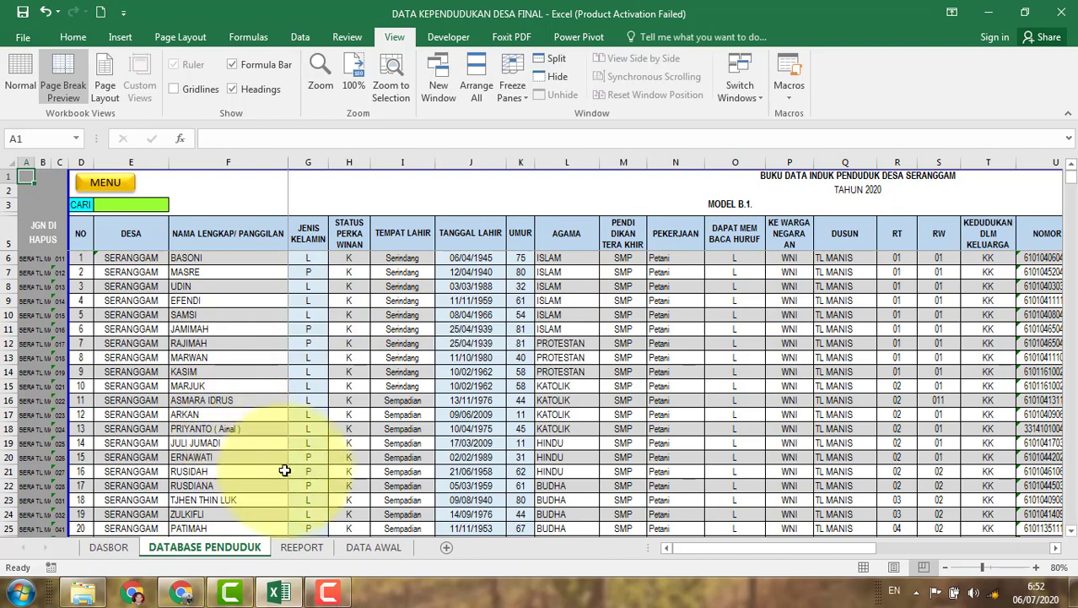
pyautogui.click(359, 549)
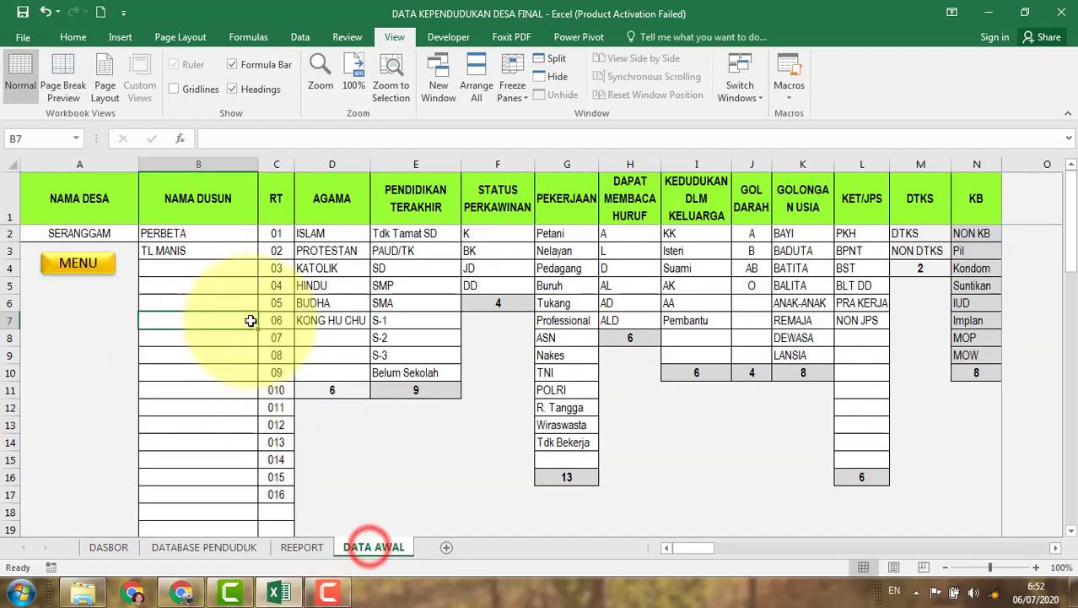
pyautogui.click(199, 238)
pyautogui.click(186, 250)
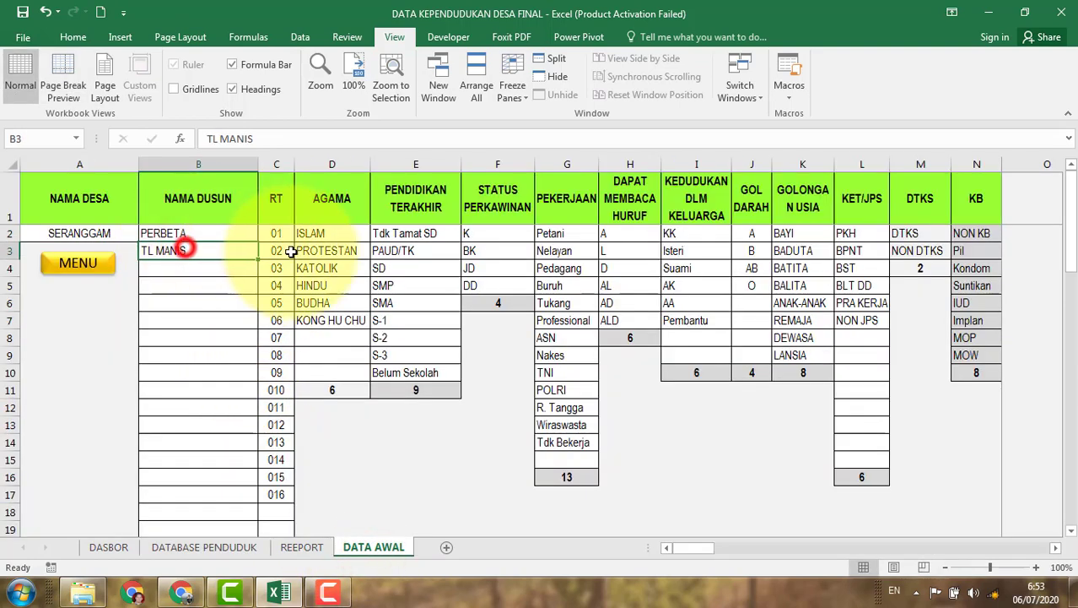
pyautogui.click(324, 248)
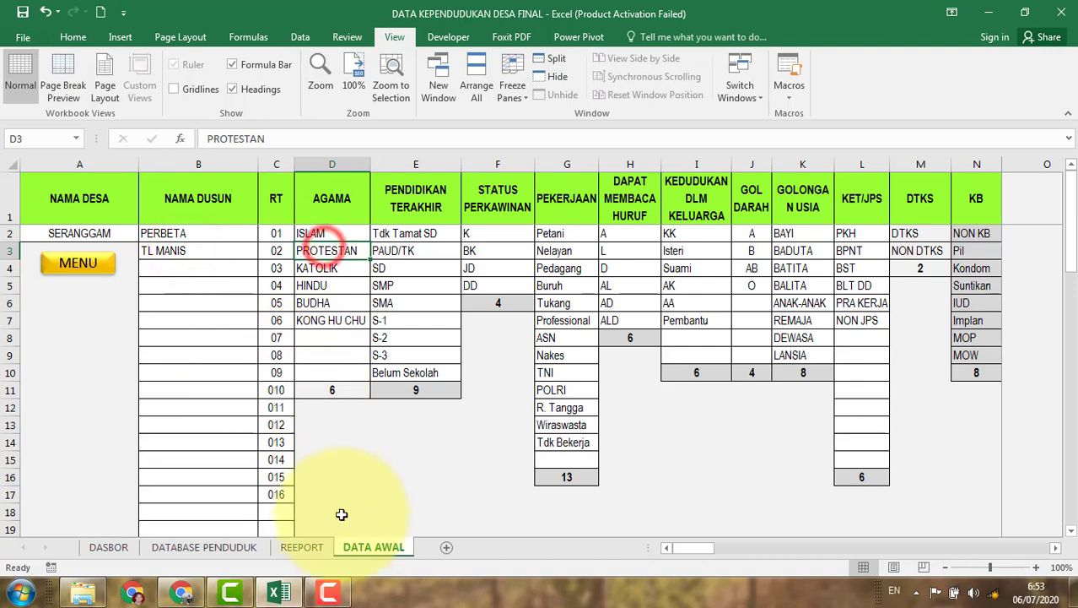
# Step: In DATABASE PENDUDUK, inspect the gender formula in G6 and the religion choices available for L6
pyautogui.click(184, 548)
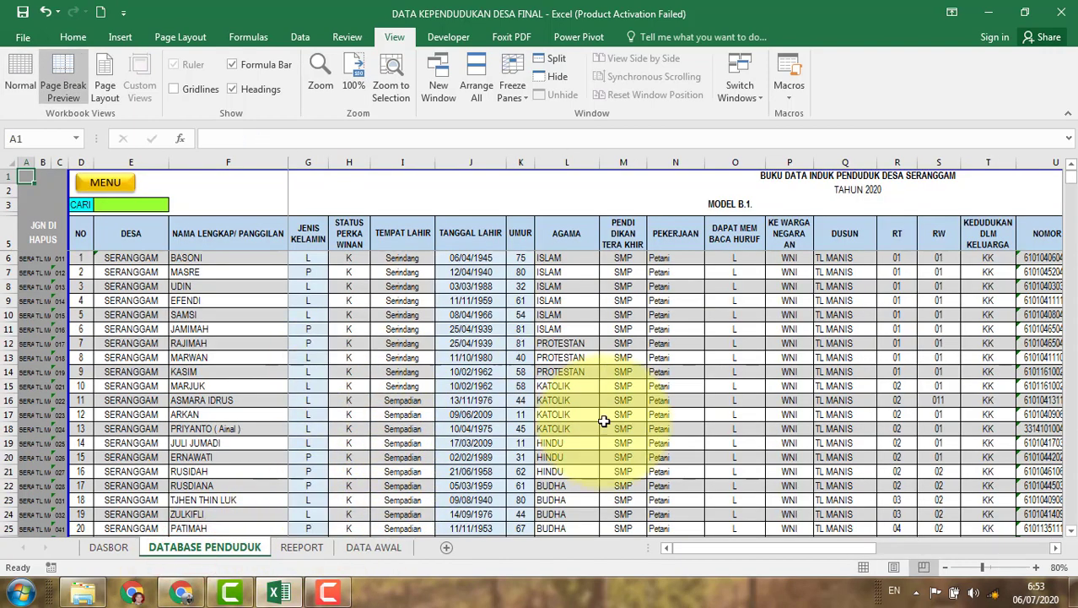
pyautogui.click(862, 548)
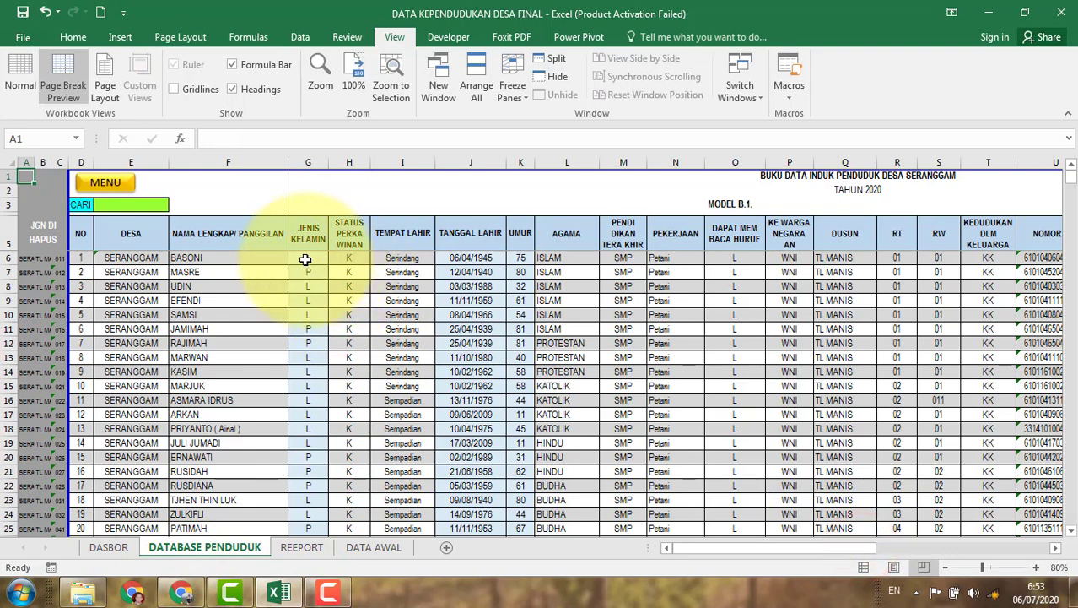
pyautogui.click(309, 258)
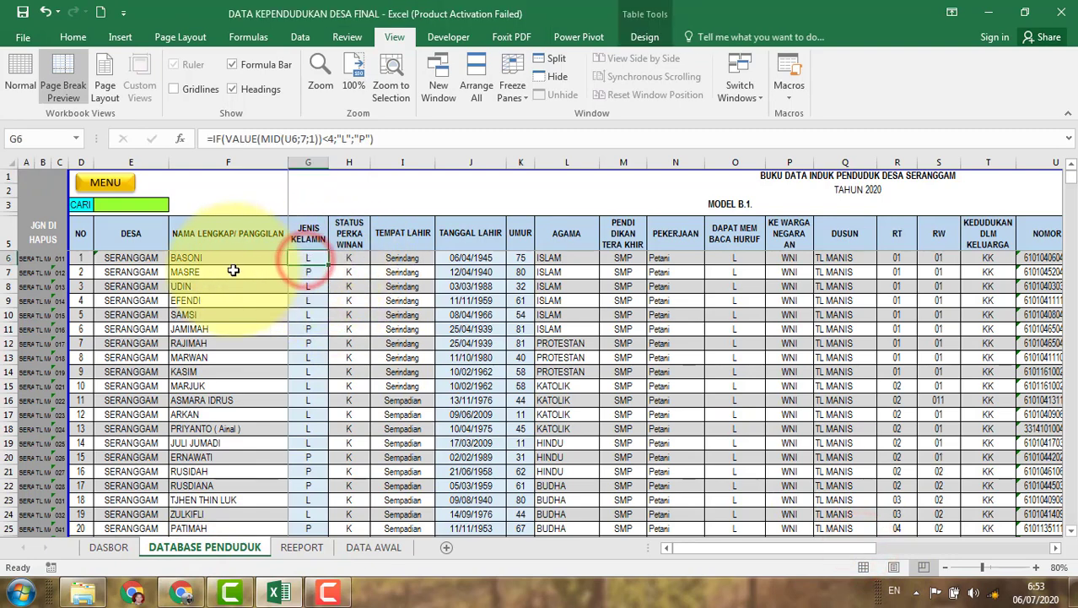
pyautogui.click(567, 258)
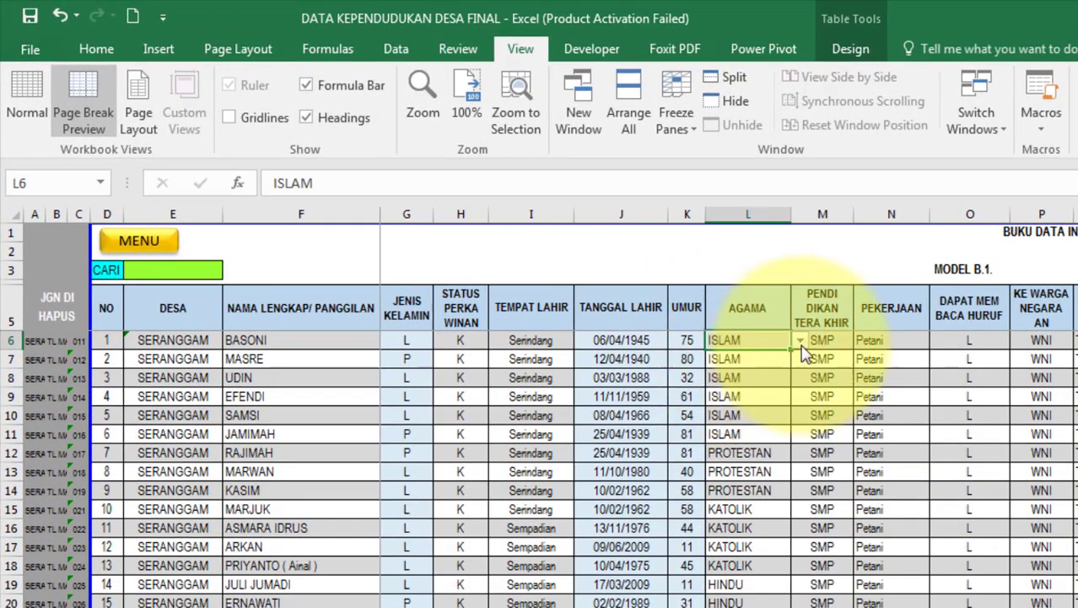
pyautogui.click(799, 341)
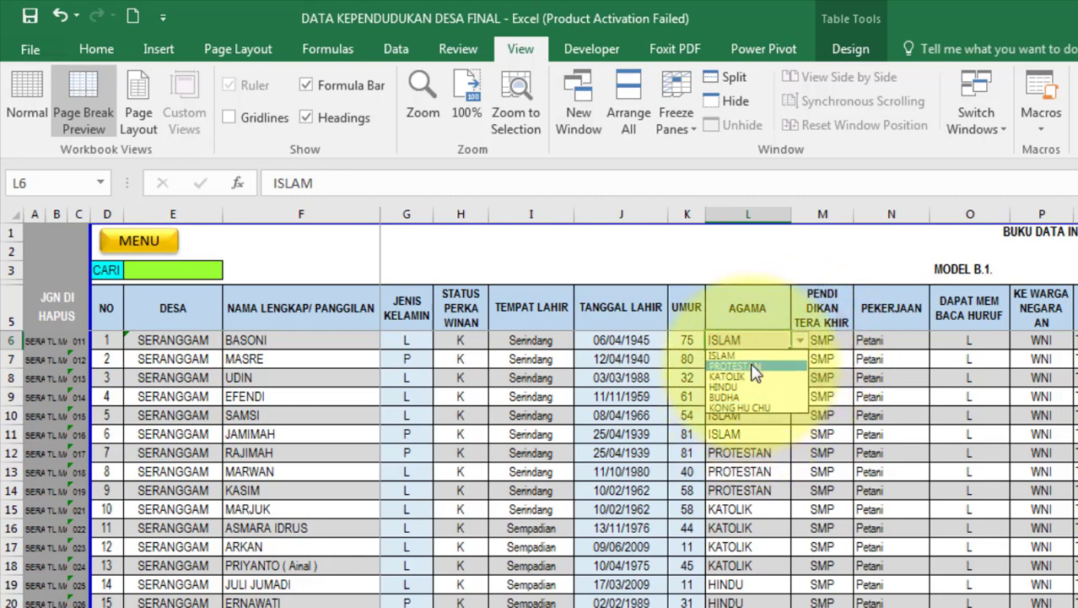
pyautogui.click(867, 340)
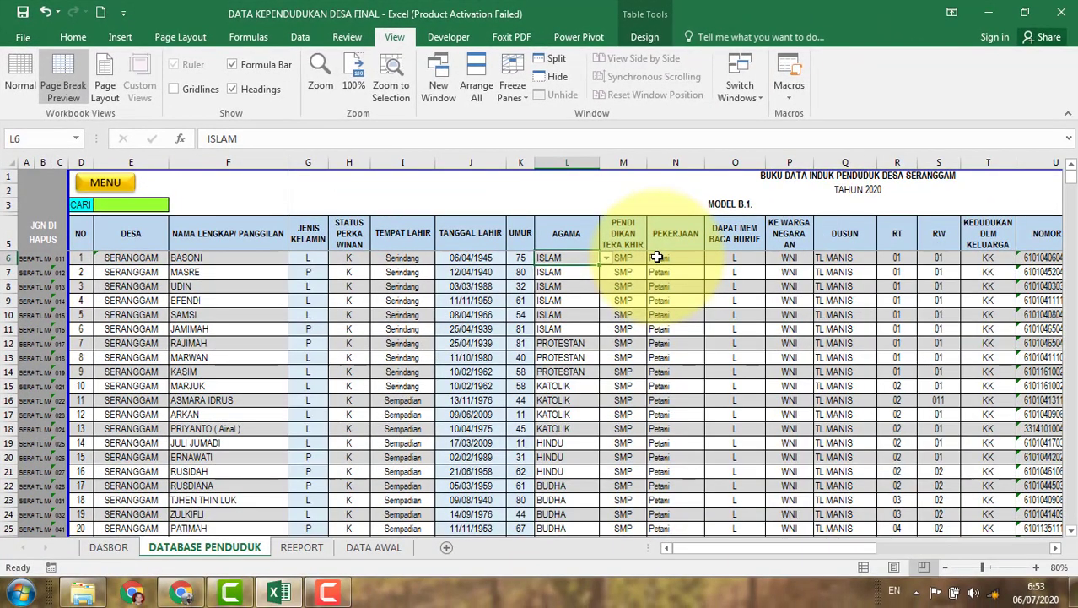
# Step: View the occupation choices for N6 without changing the entry, and select the literacy cell O6
pyautogui.click(657, 257)
pyautogui.click(711, 260)
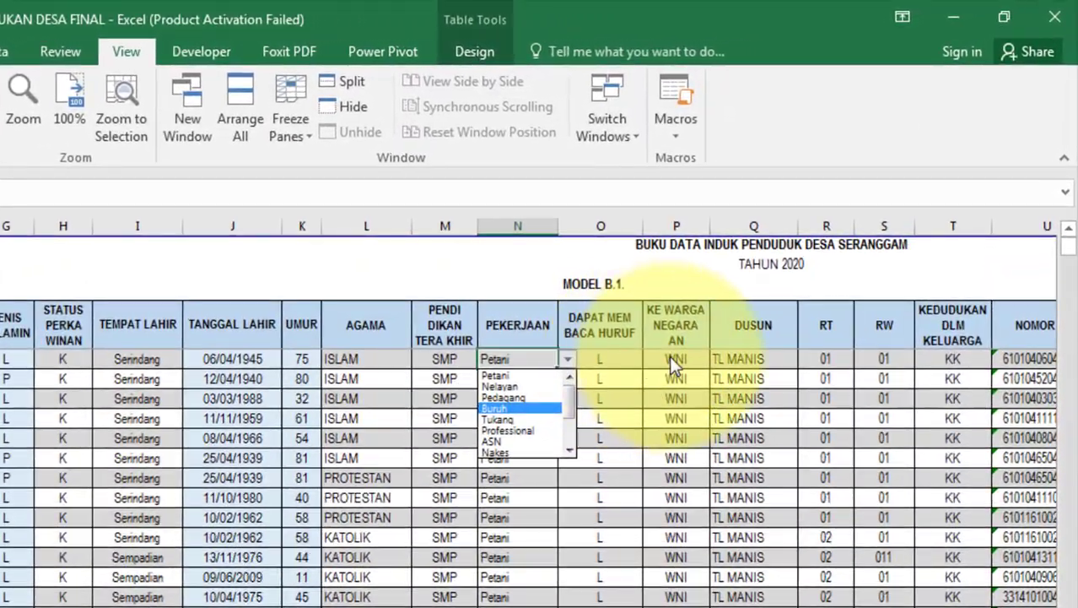
pyautogui.press('Escape')
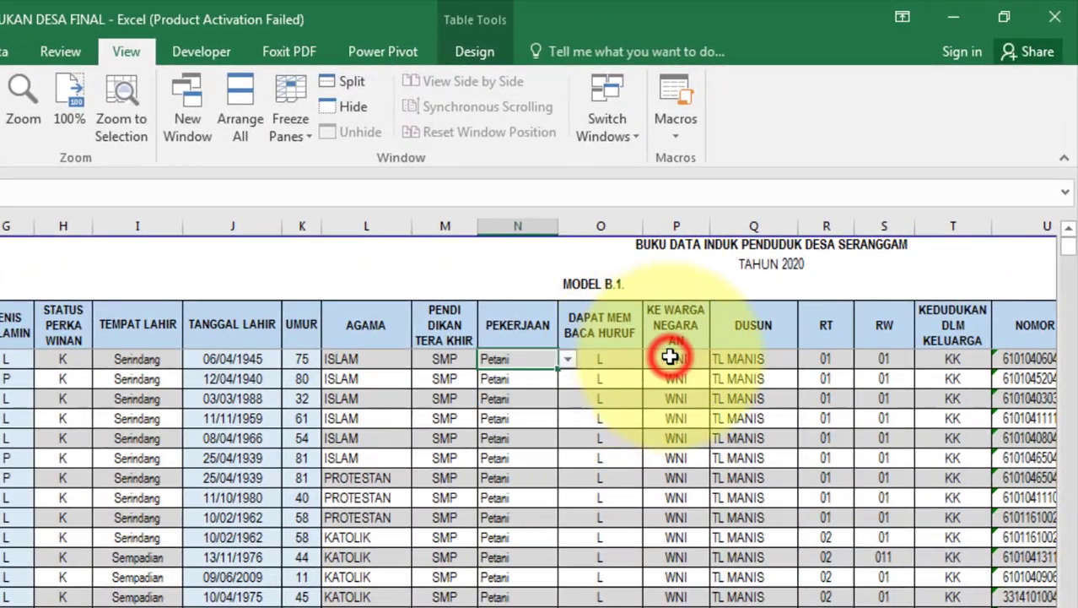
pyautogui.click(625, 361)
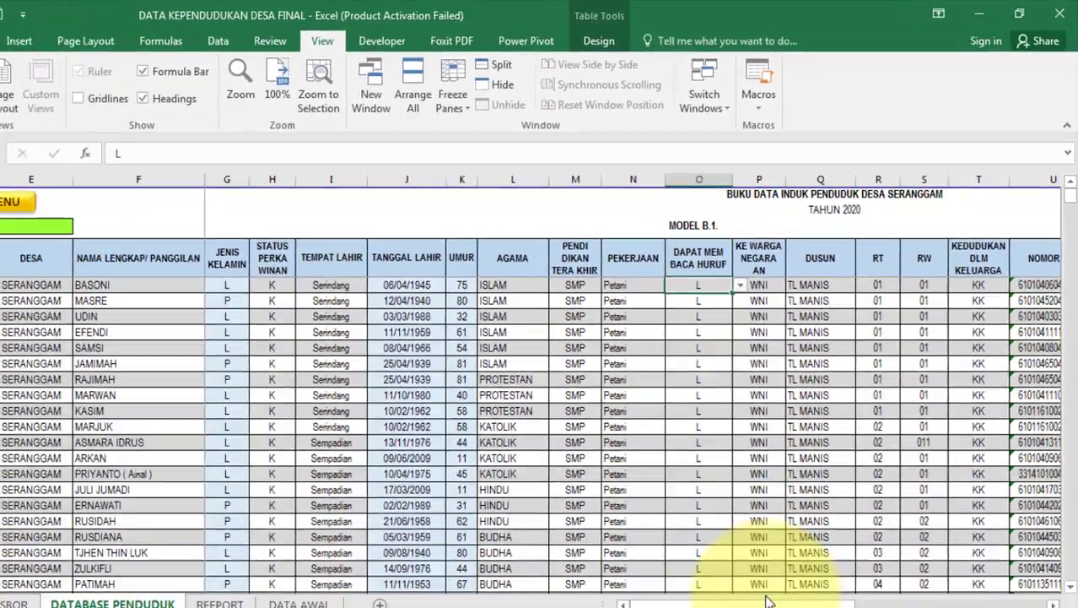
# Step: Review the resident table's remaining columns through KET, and select the gender formula cells G6:G25
pyautogui.hscroll(5, 768, 600)
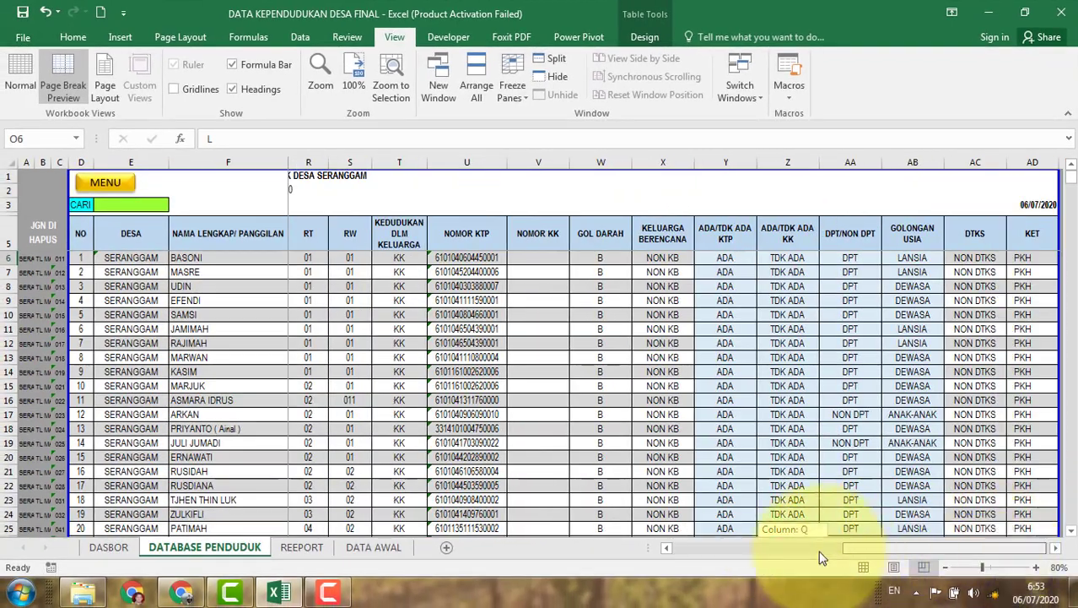
pyautogui.moveTo(823, 556); pyautogui.dragTo(737, 555)
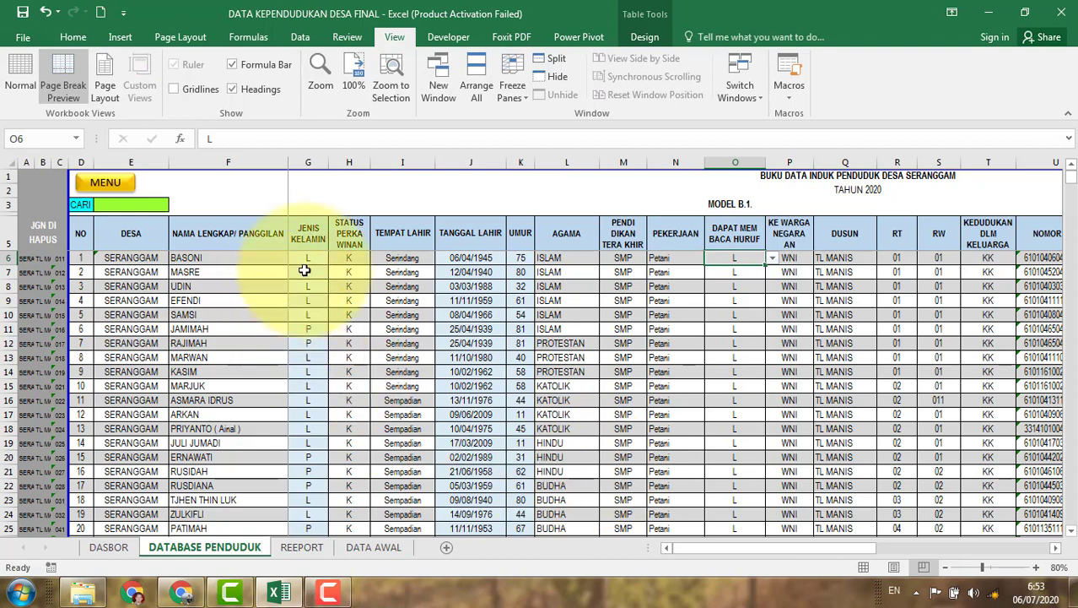
pyautogui.moveTo(305, 258); pyautogui.dragTo(312, 534)
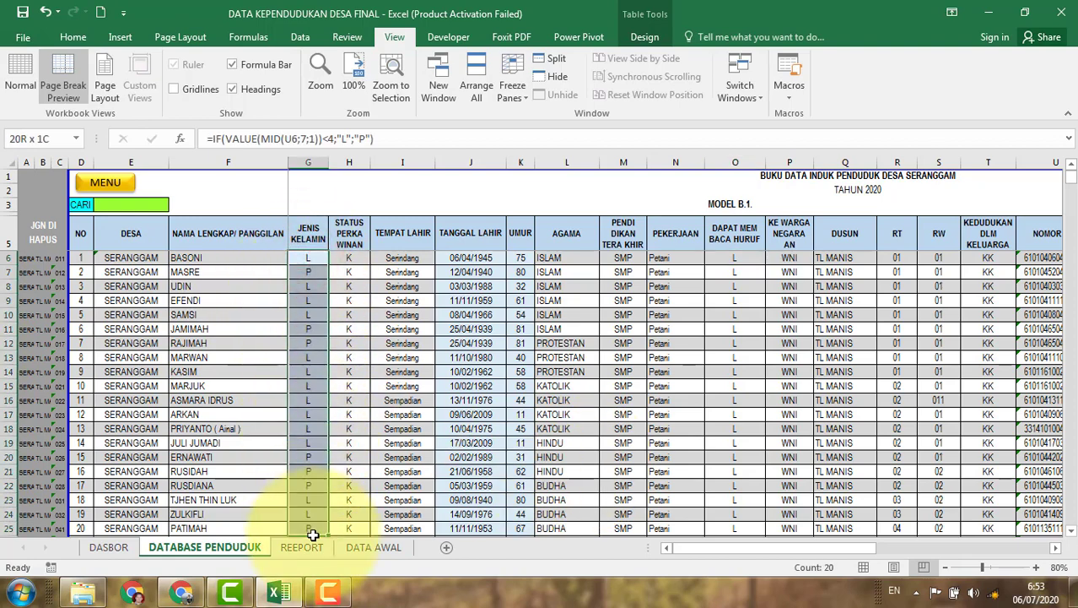
# Step: Check the birth date and age formulas in J6 and K6, and examine the gender formula in G6 without changing it
pyautogui.click(461, 259)
pyautogui.click(515, 259)
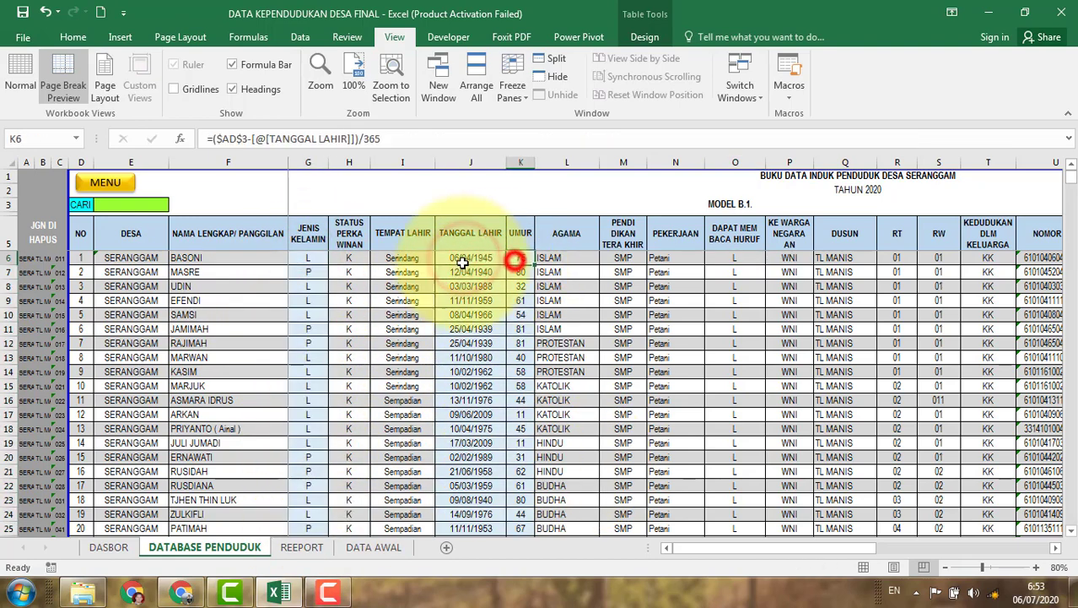
pyautogui.click(305, 259)
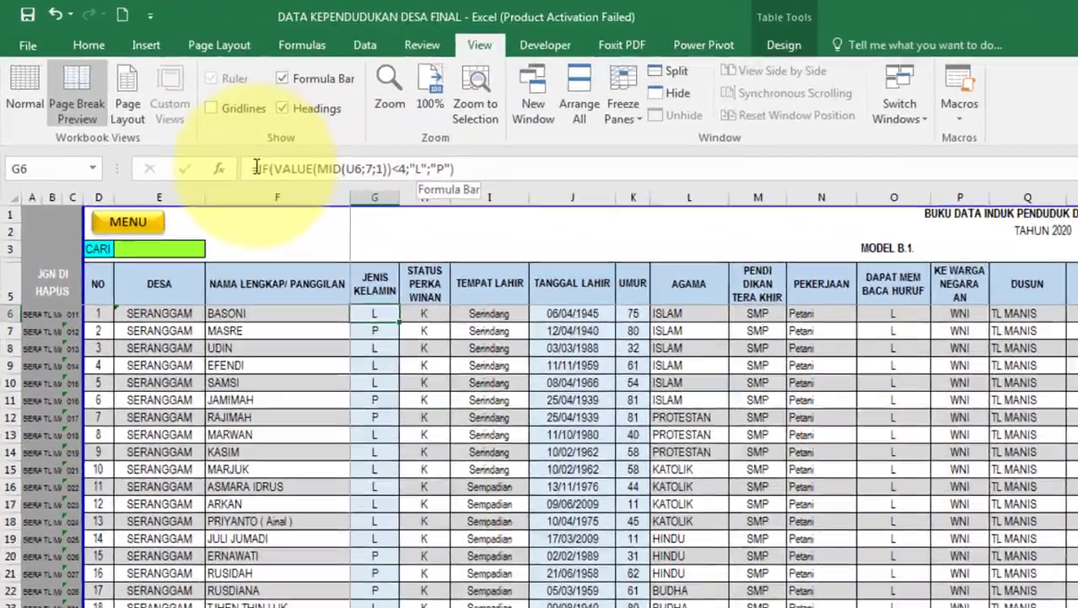
pyautogui.moveTo(209, 138); pyautogui.dragTo(398, 137)
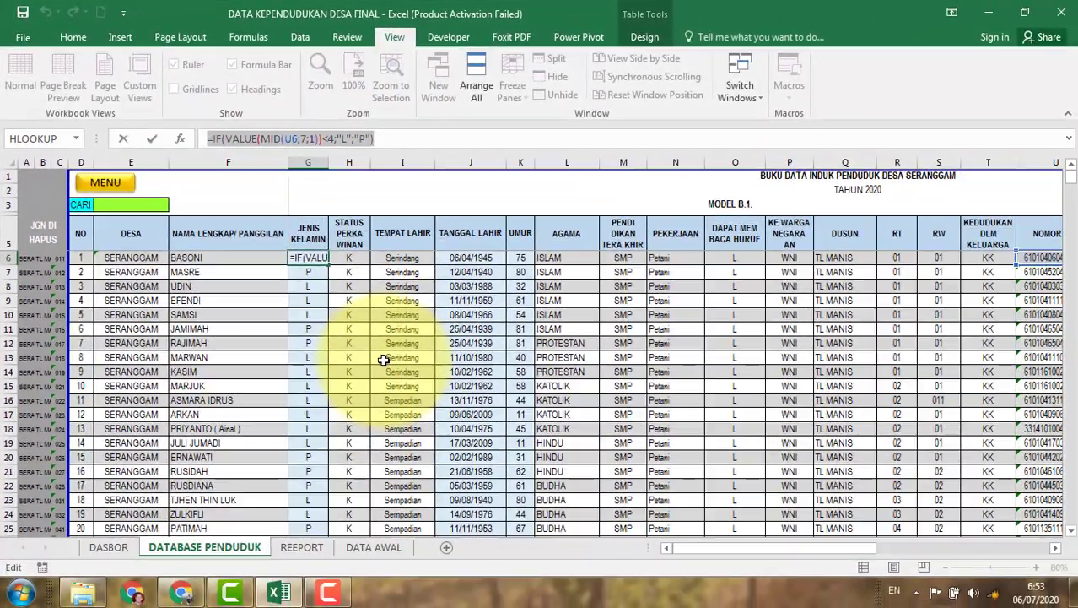
pyautogui.press('Escape')
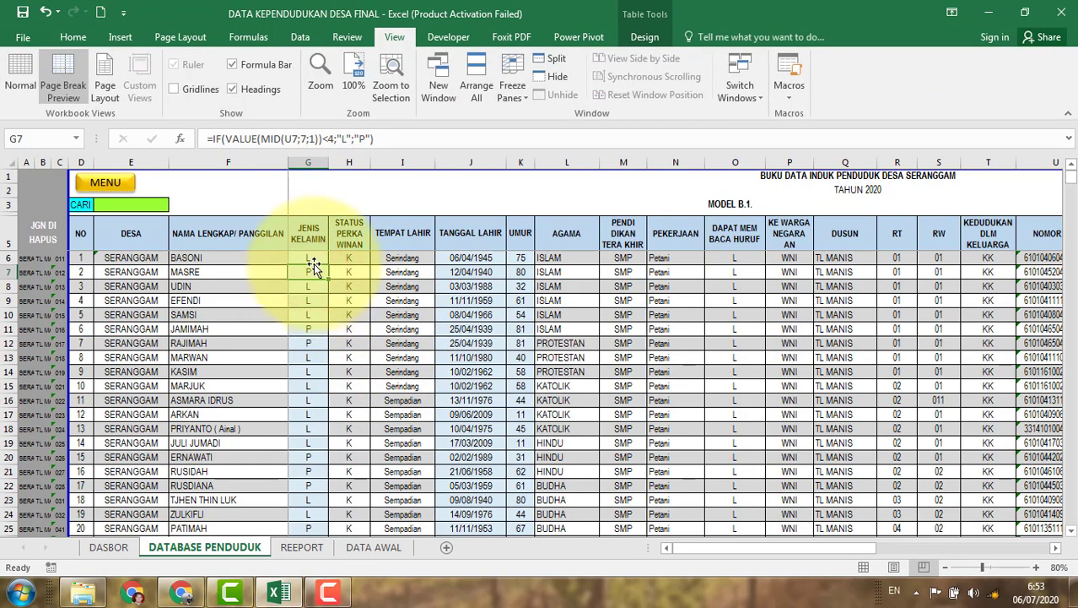
# Step: Fill the gender formula from G6 down through G16 and check the copied formula in G11
pyautogui.moveTo(329, 265); pyautogui.dragTo(328, 403)
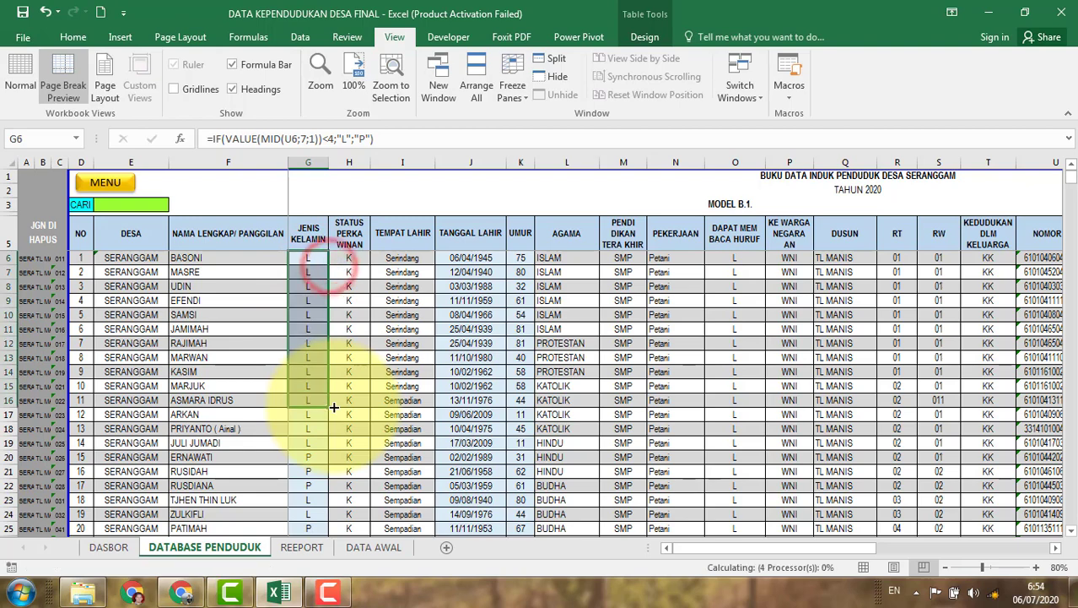
pyautogui.click(316, 328)
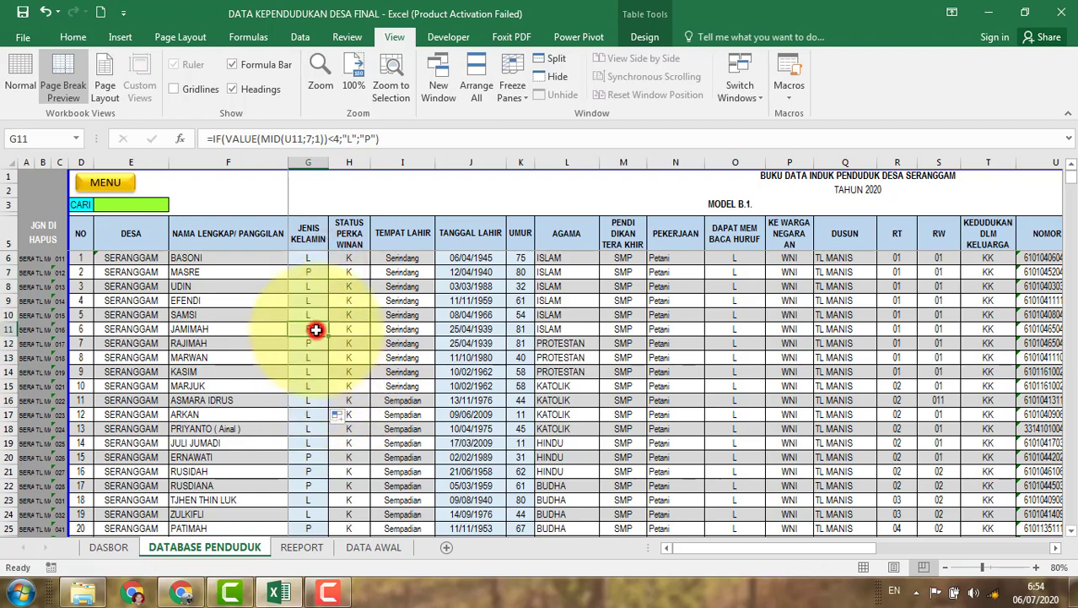
# Step: View the NOMOR KTP column, and inspect the birth date formula in J6 and the age formula in K6
pyautogui.moveTo(717, 548); pyautogui.dragTo(767, 554)
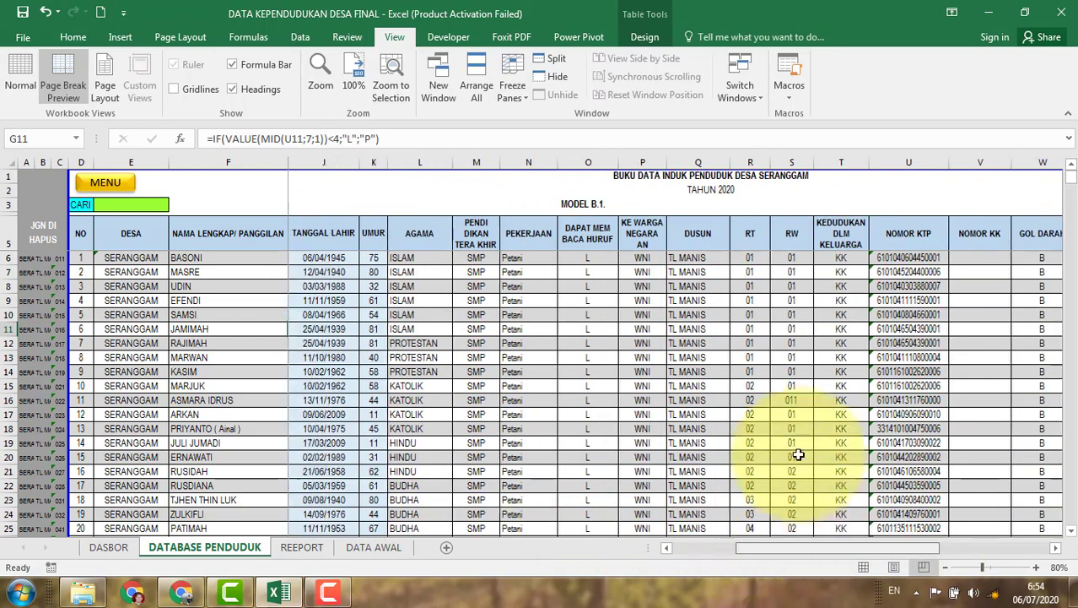
pyautogui.click(824, 259)
pyautogui.moveTo(855, 545); pyautogui.dragTo(645, 547)
pyautogui.click(465, 255)
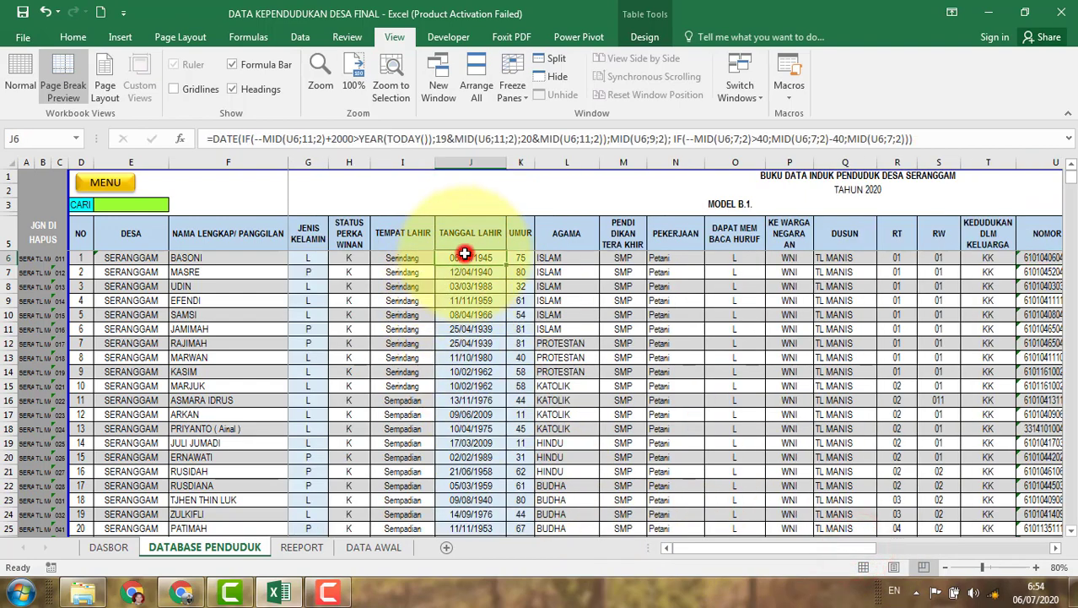
pyautogui.click(520, 260)
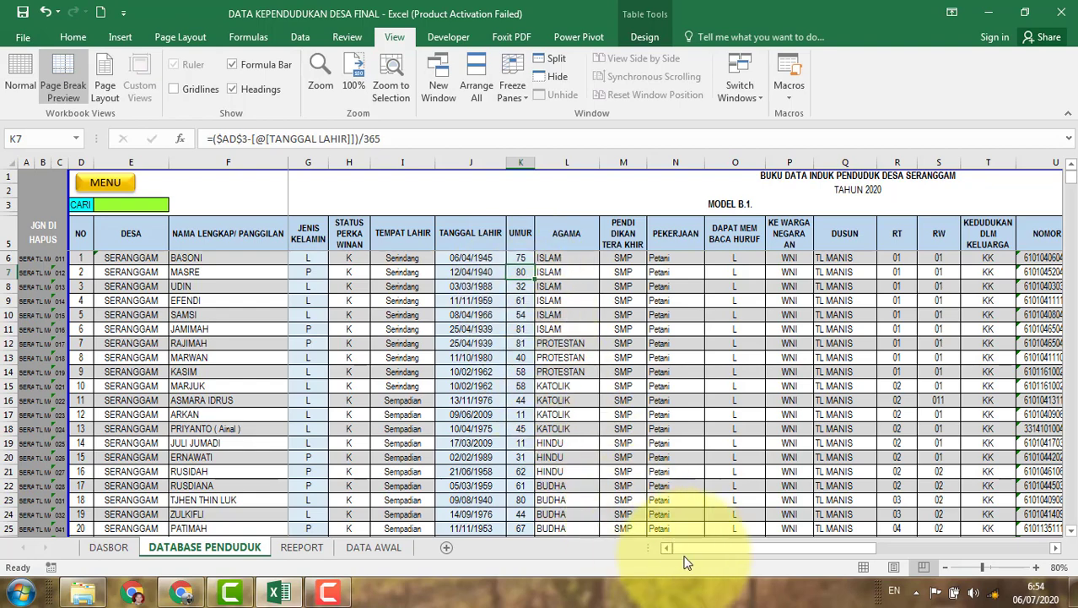
# Step: Inspect the row 6 formulas for KTP and KK availability, DPT status and age group in Y6:AB6
pyautogui.moveTo(697, 549); pyautogui.dragTo(870, 547)
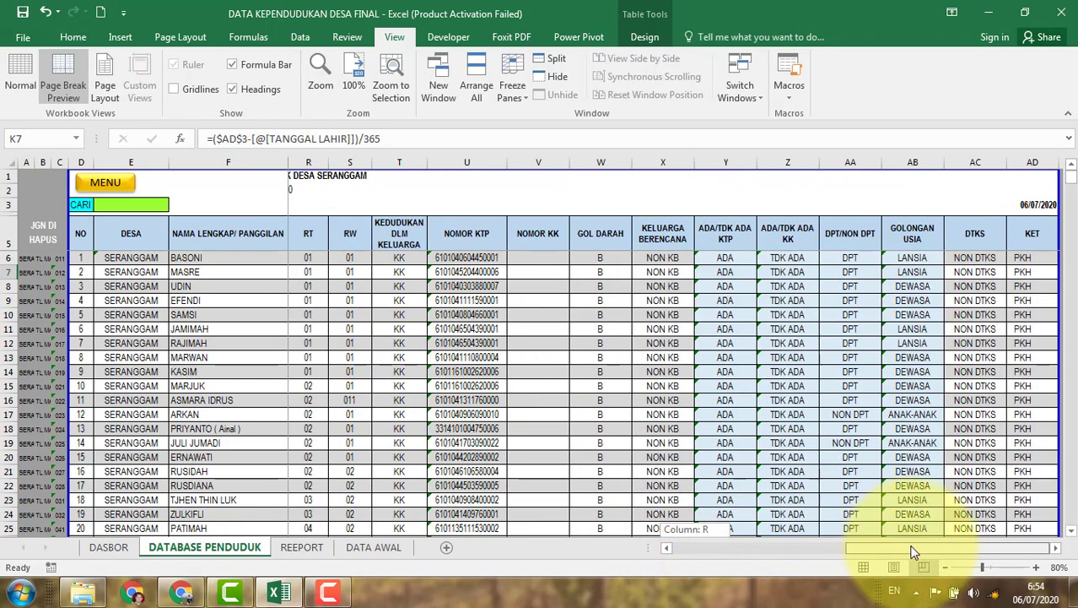
pyautogui.click(722, 257)
pyautogui.click(789, 257)
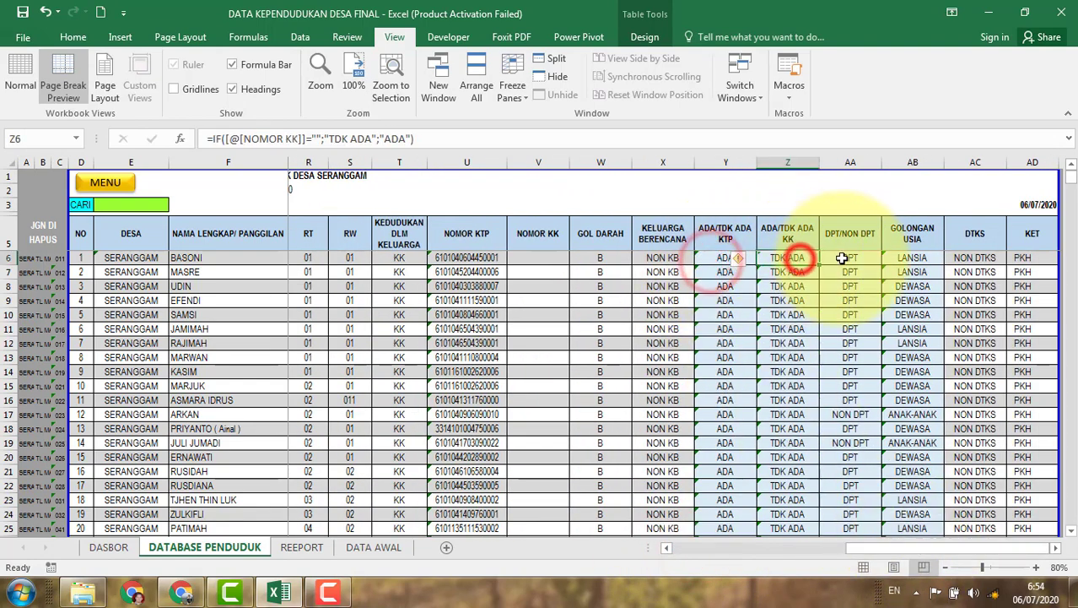
pyautogui.click(844, 258)
pyautogui.click(899, 257)
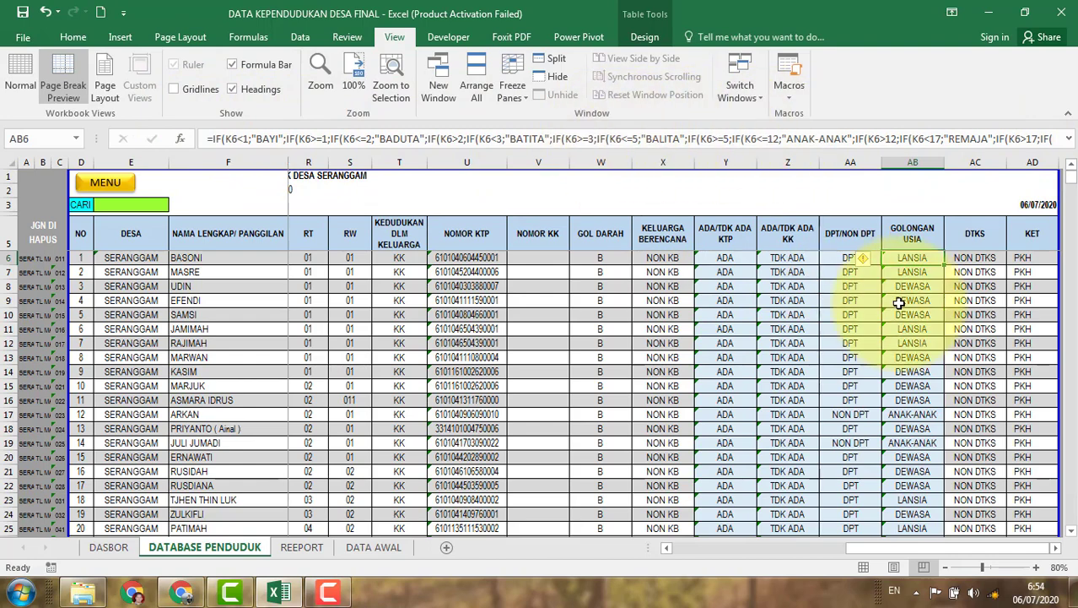
# Step: Check the matching formulas in row 7 from AB7 back to Y7, and review the rows below and the table's first columns
pyautogui.click(911, 272)
pyautogui.click(849, 271)
pyautogui.click(786, 272)
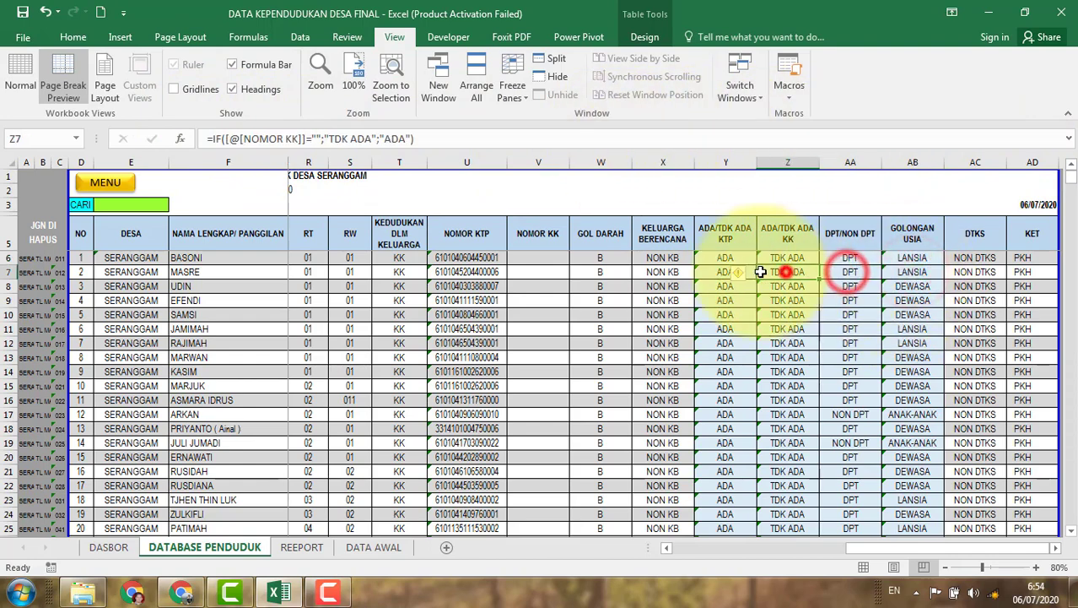
pyautogui.click(724, 270)
pyautogui.scroll(-3, 759, 451)
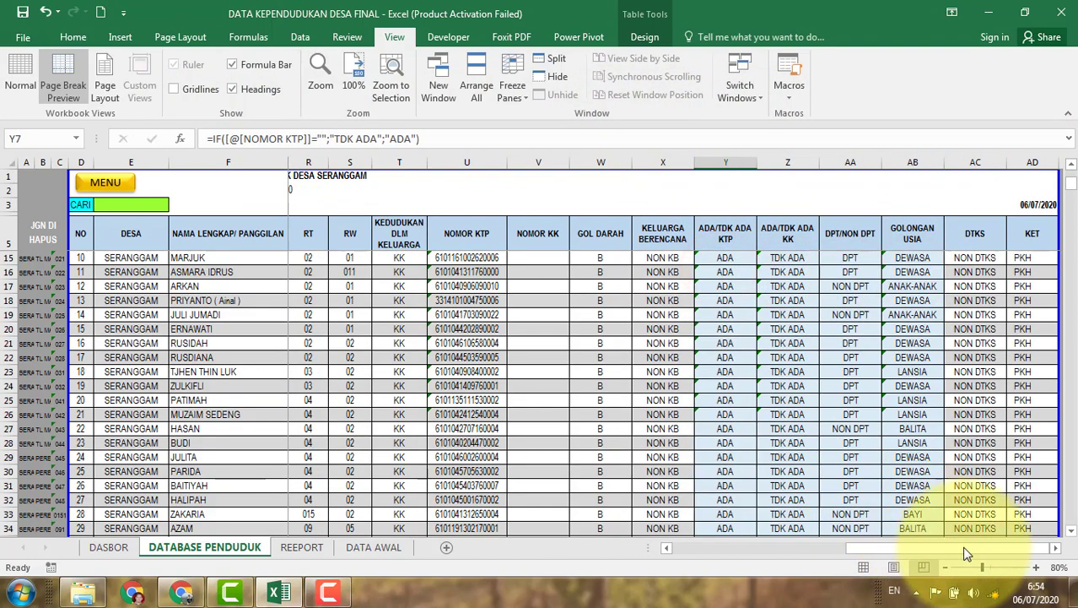
pyautogui.moveTo(963, 548); pyautogui.dragTo(685, 558)
pyautogui.scroll(3, 282, 413)
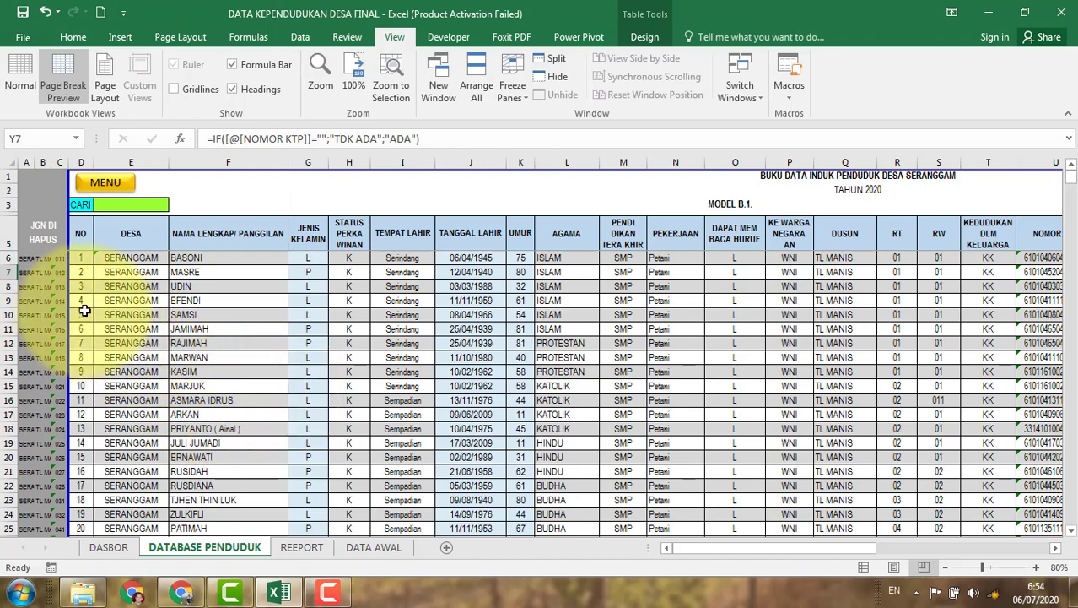
# Step: Inspect the helper formula in B6 under JGN DI HAPUS and select the CARI label in D3
pyautogui.click(37, 262)
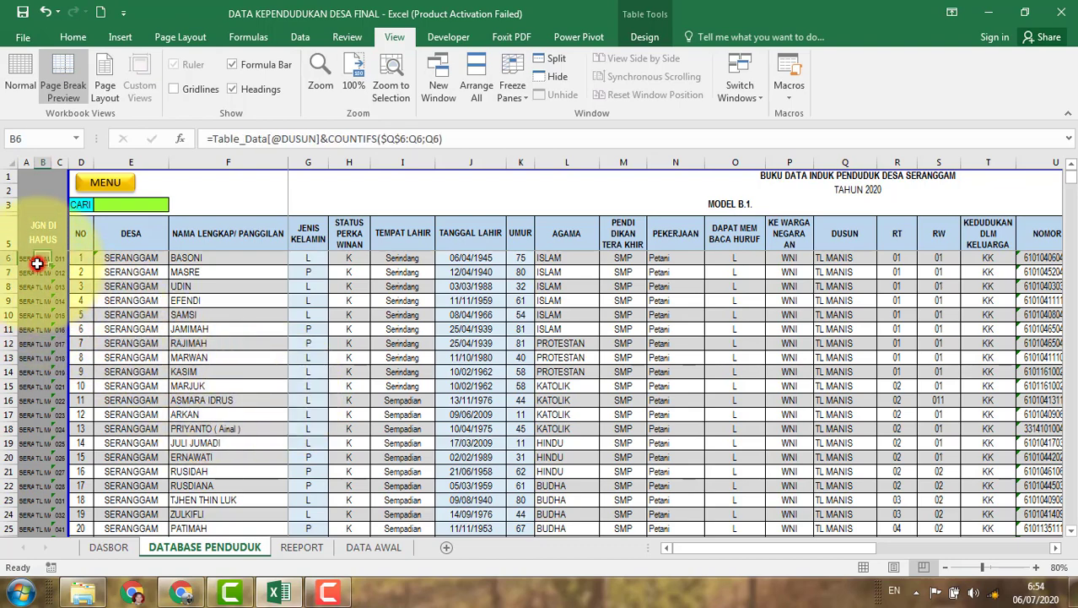
pyautogui.click(120, 264)
pyautogui.click(83, 204)
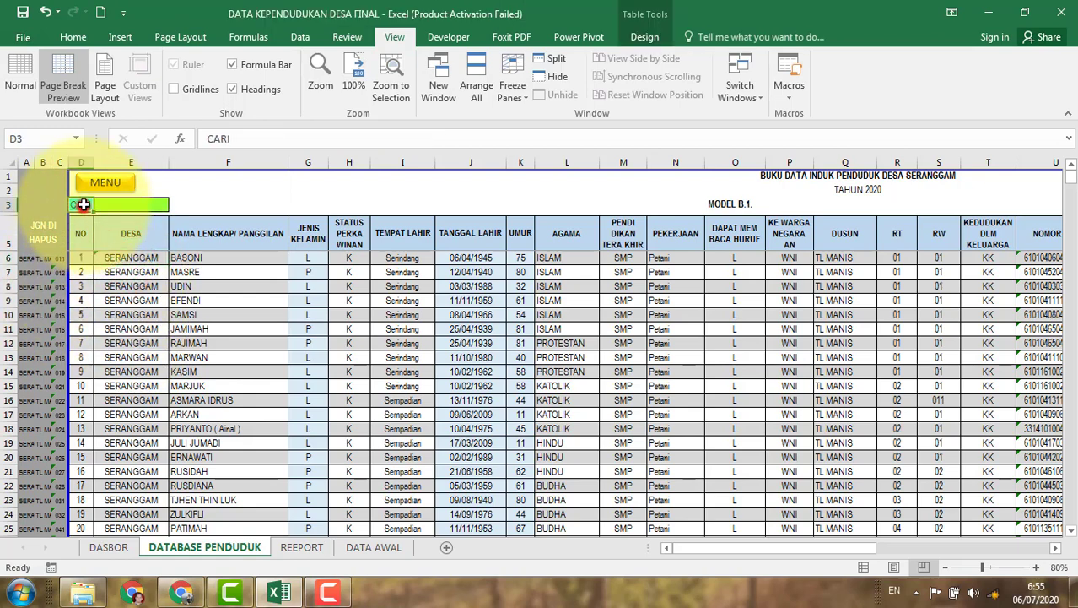
# Step: Select the CARI search cell E3 and browse the resident names in the table
pyautogui.click(113, 203)
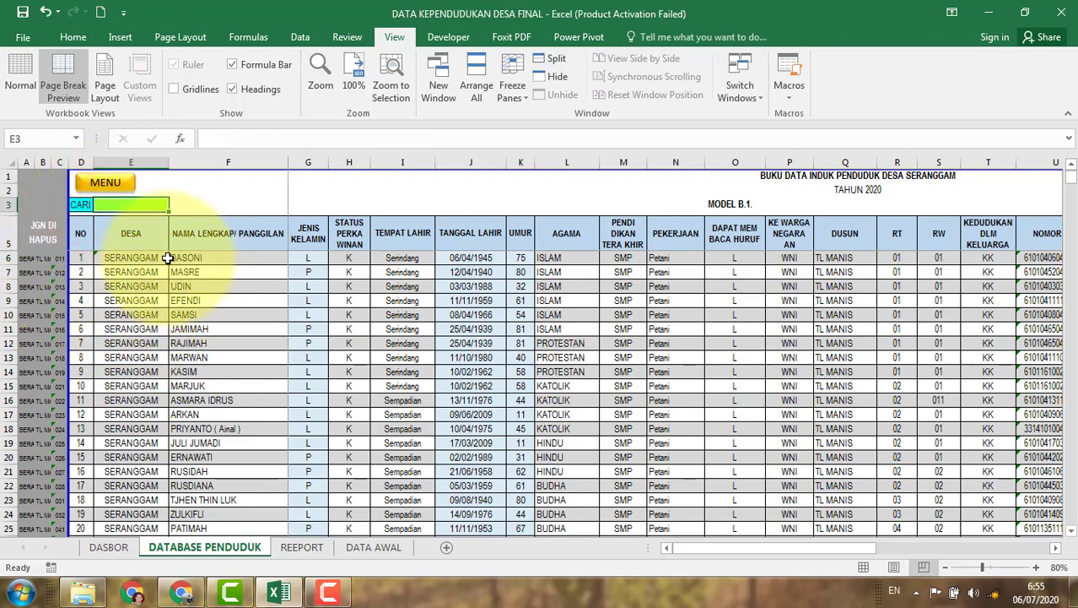
pyautogui.scroll(-3, 274, 422)
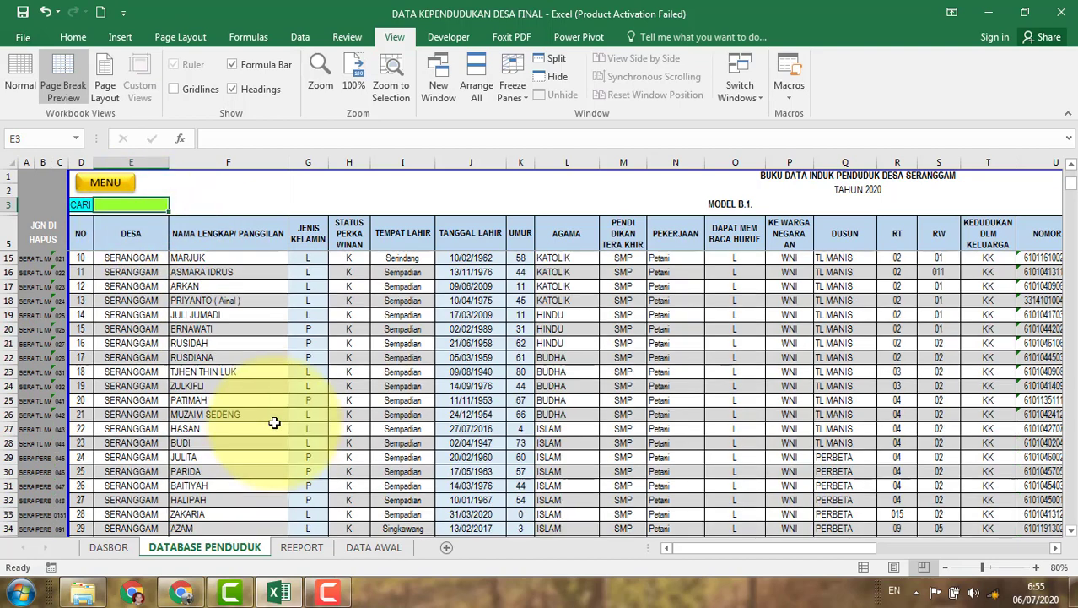
pyautogui.scroll(-4, 274, 422)
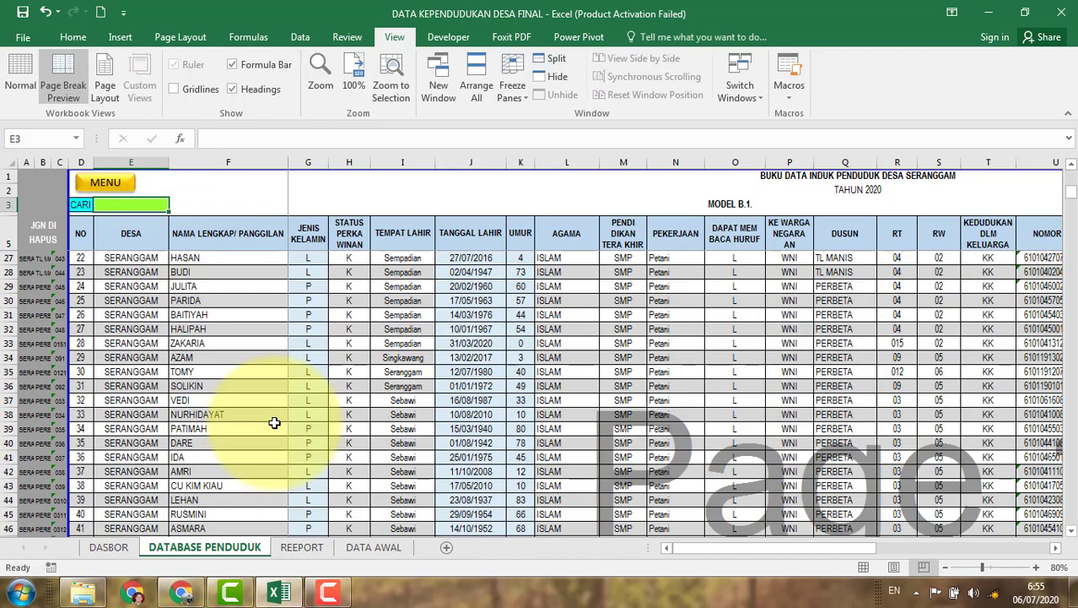
pyautogui.scroll(7, 274, 422)
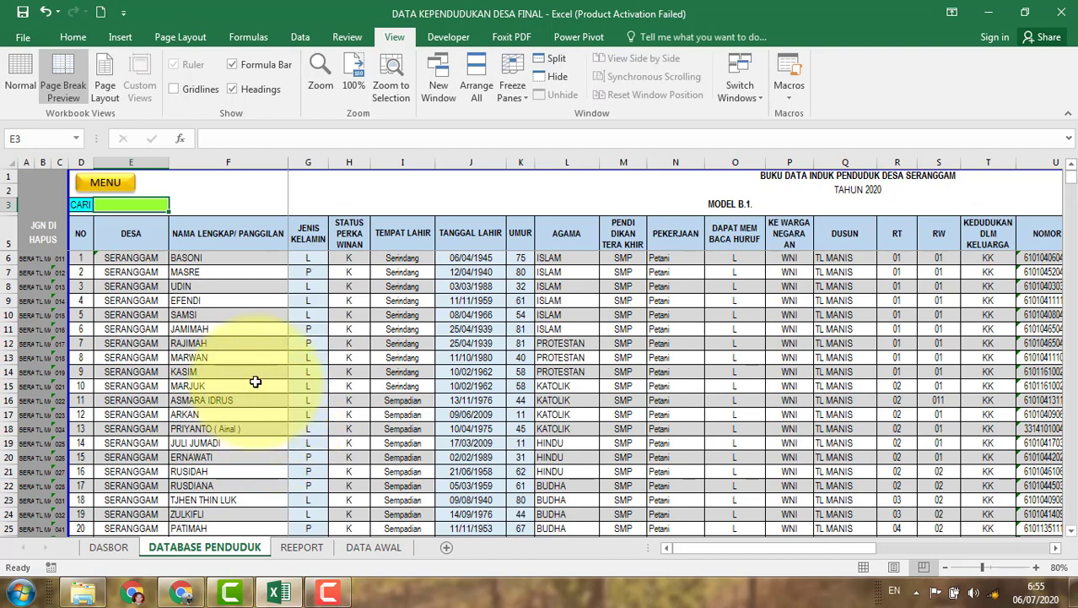
pyautogui.click(245, 304)
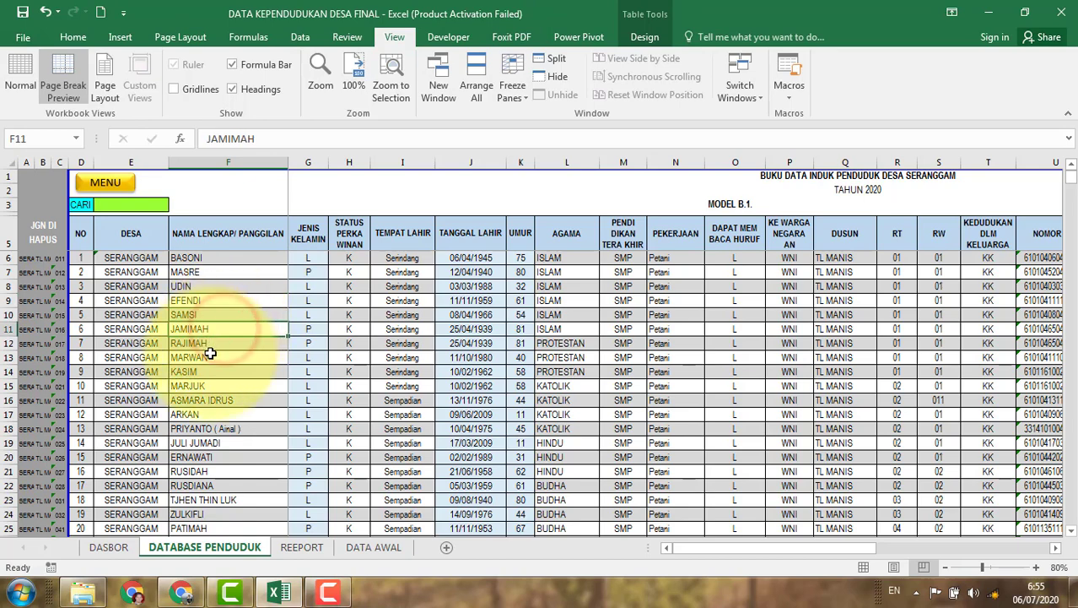
# Step: Search for a resident by entering the resident's name in E3, and examine the highlighted record
pyautogui.click(131, 207)
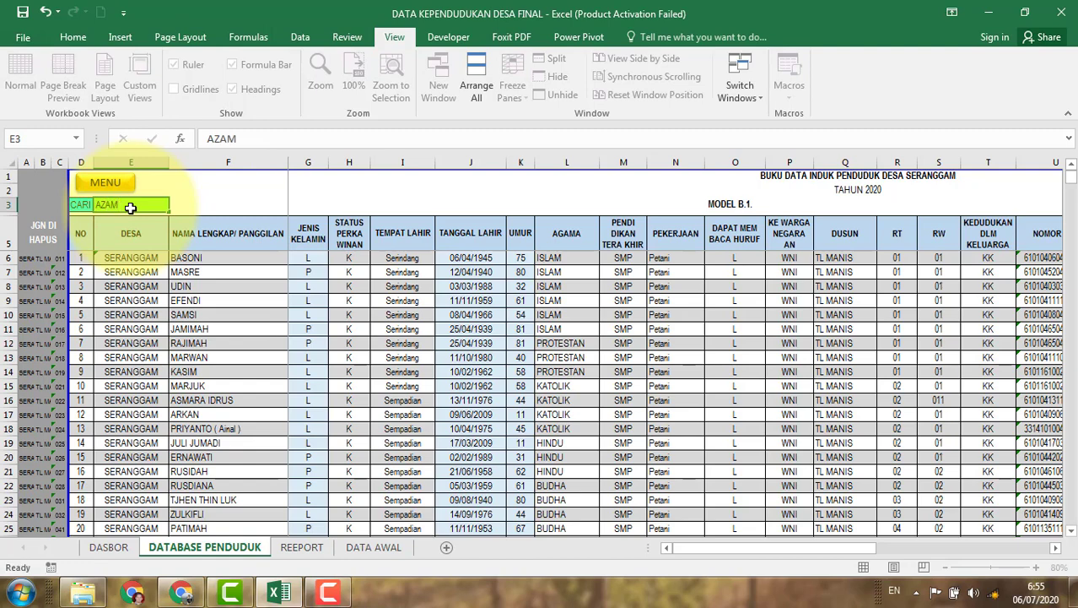
pyautogui.press('Return')
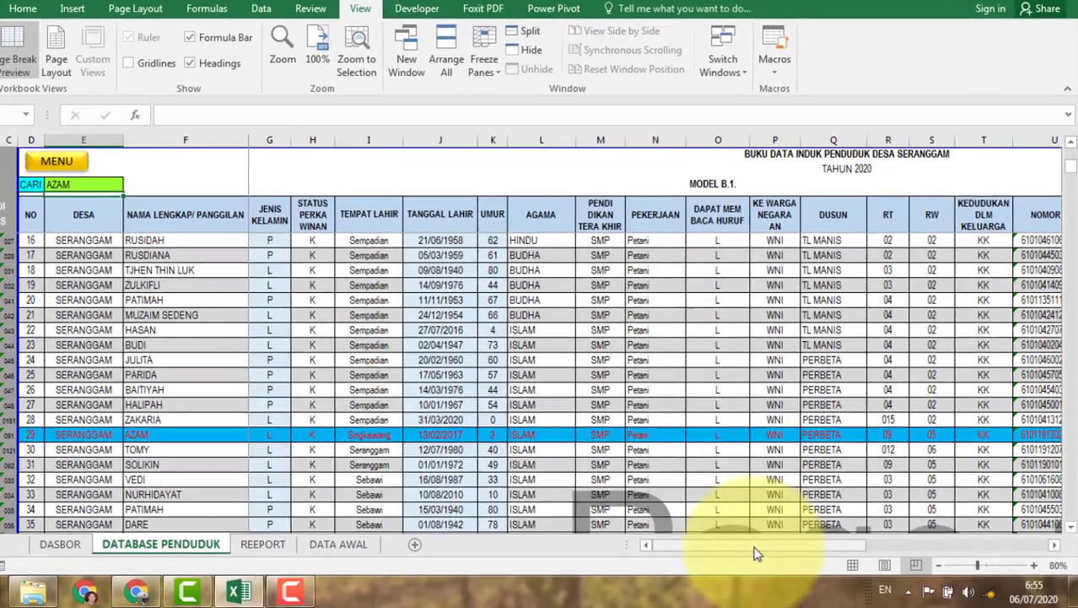
pyautogui.moveTo(769, 548); pyautogui.dragTo(632, 550)
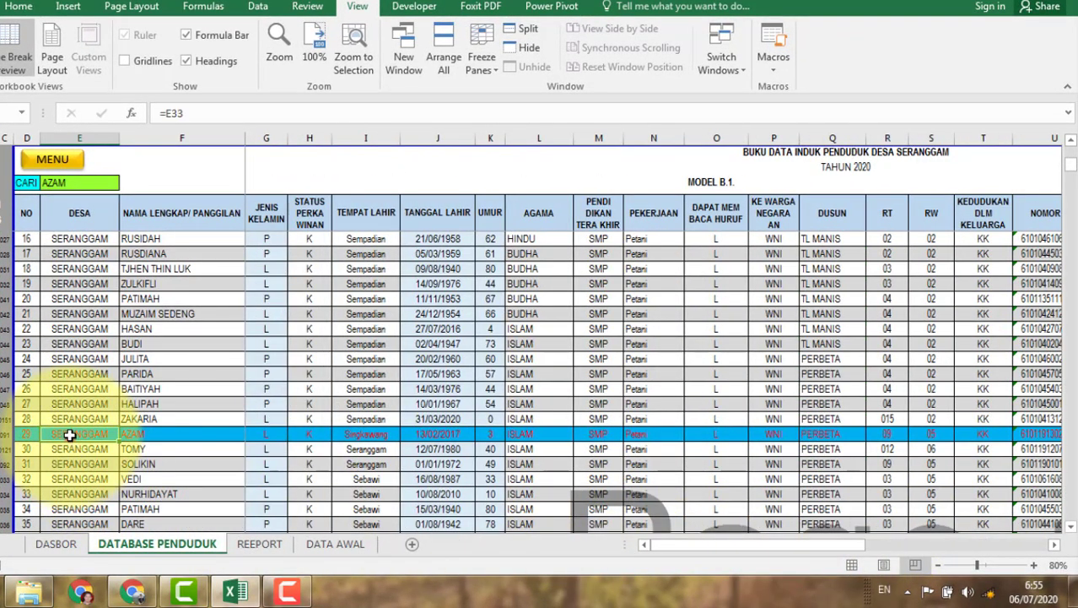
pyautogui.click(145, 432)
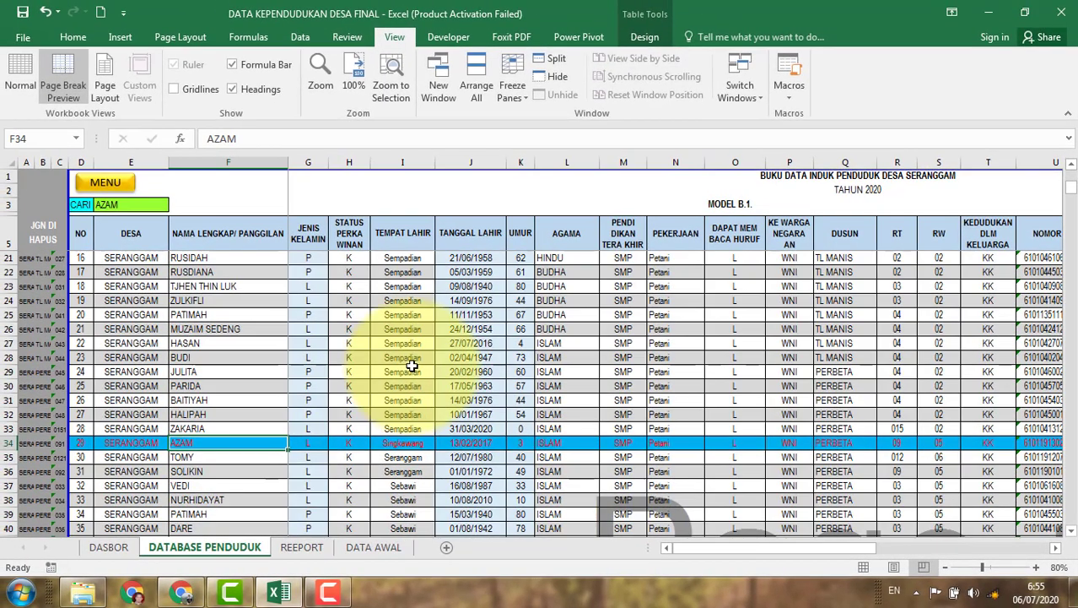
pyautogui.click(376, 352)
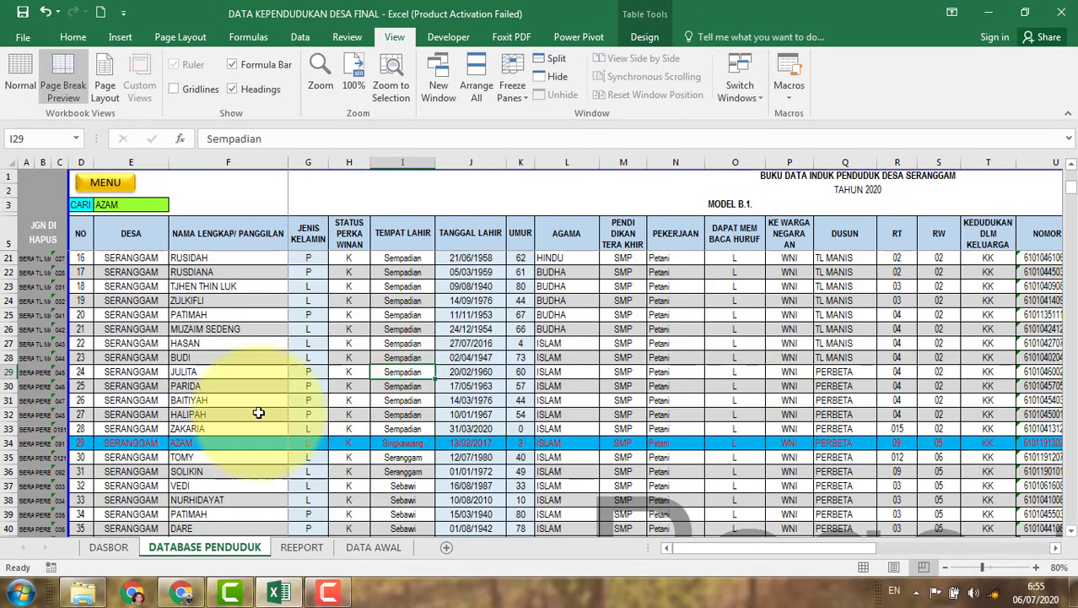
# Step: Return from the resident database to the DASBOR sheet using the workbook's own navigation
pyautogui.scroll(5, 242, 379)
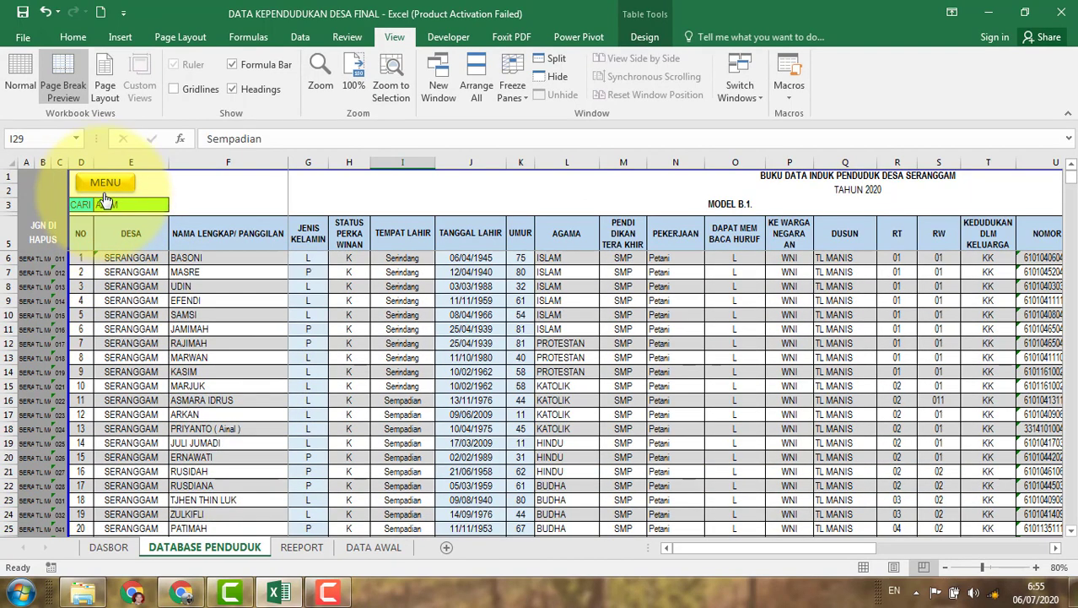
pyautogui.click(106, 193)
pyautogui.click(102, 187)
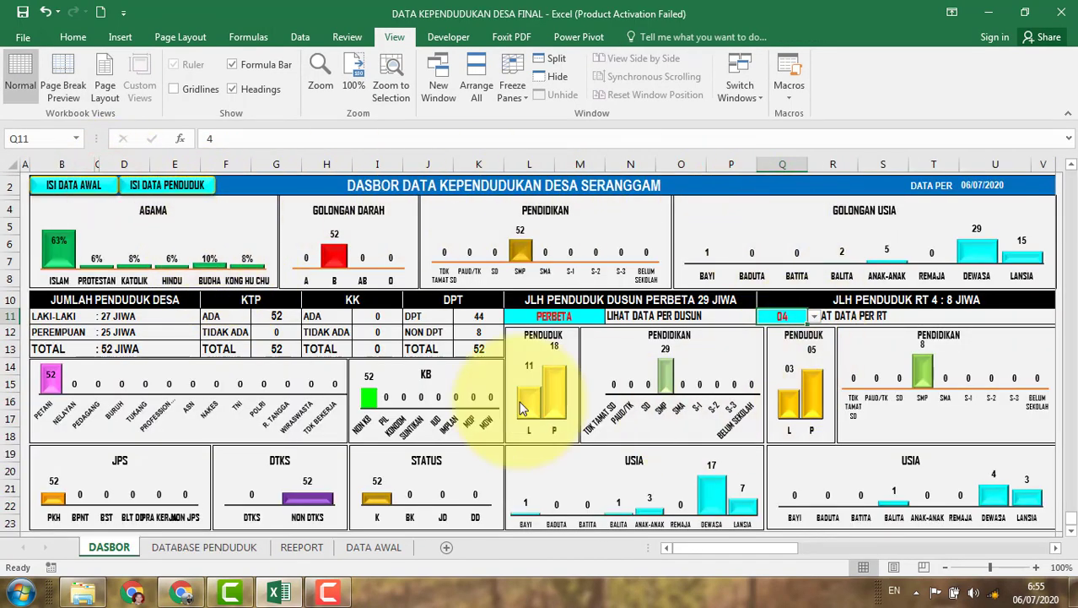
# Step: Visit the DATA AWAL sheet from the dashboard, and reopen DATABASE PENDUDUK for resident data entry
pyautogui.click(86, 185)
pyautogui.click(96, 259)
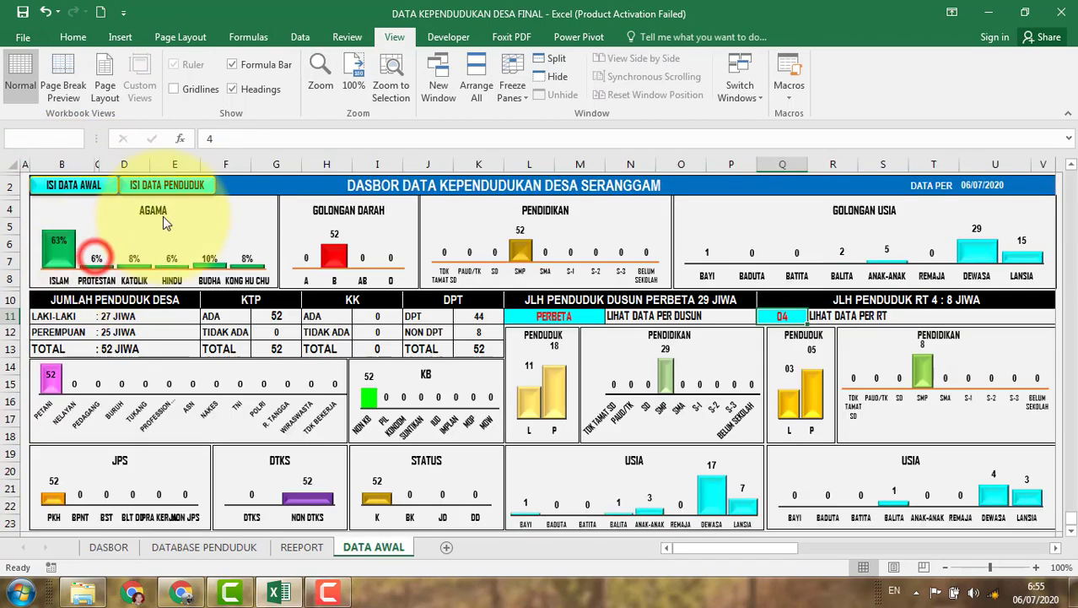
pyautogui.click(183, 193)
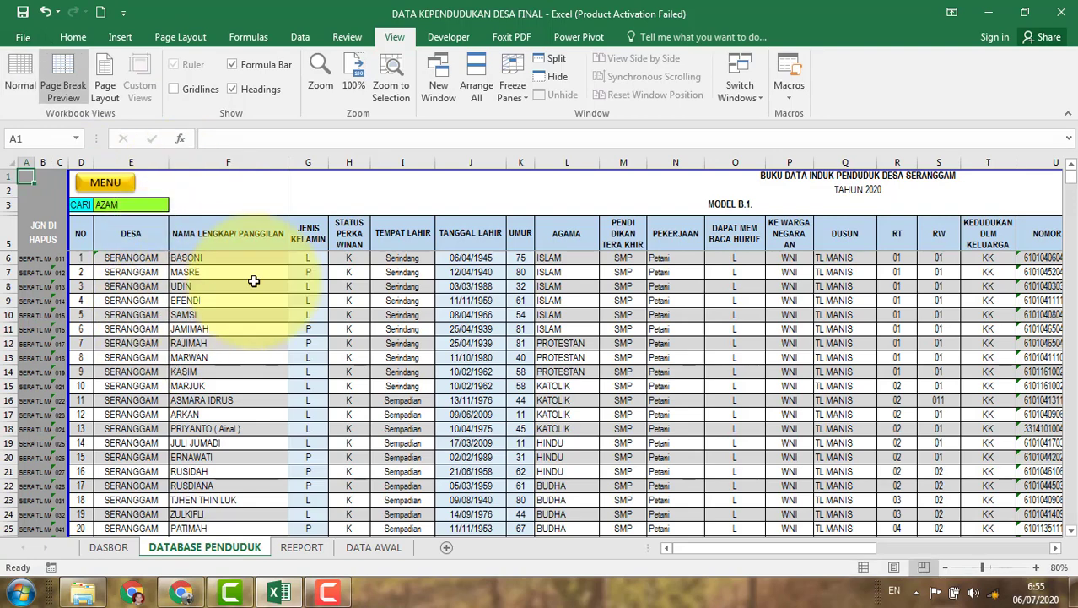
# Step: Examine the blank resident rows below the filled records down to the Total row at the table's end
pyautogui.scroll(-9, 278, 359)
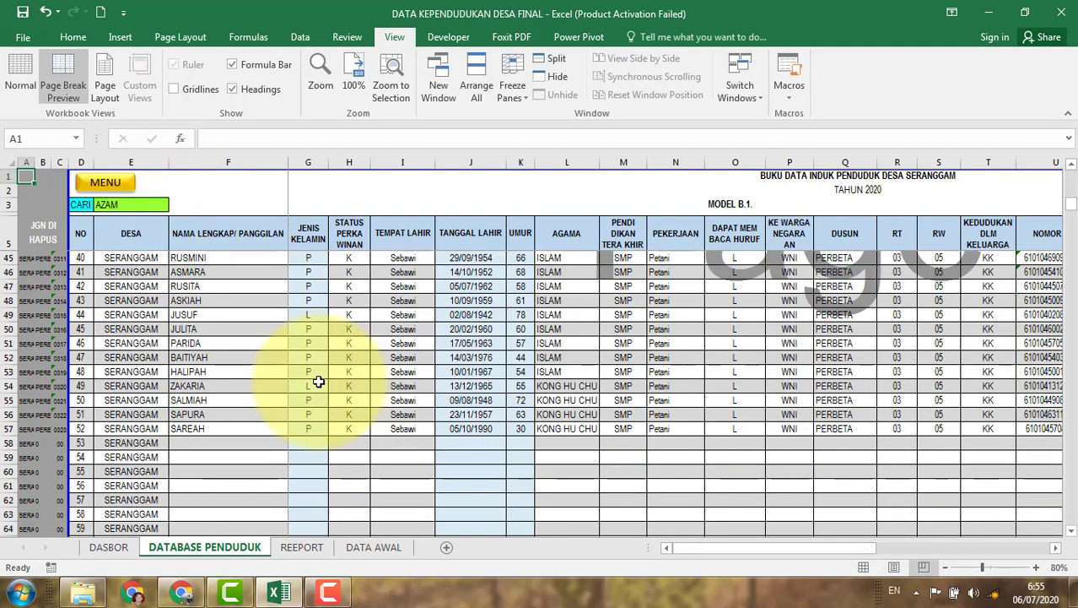
pyautogui.scroll(-9, 317, 382)
pyautogui.scroll(4, 287, 388)
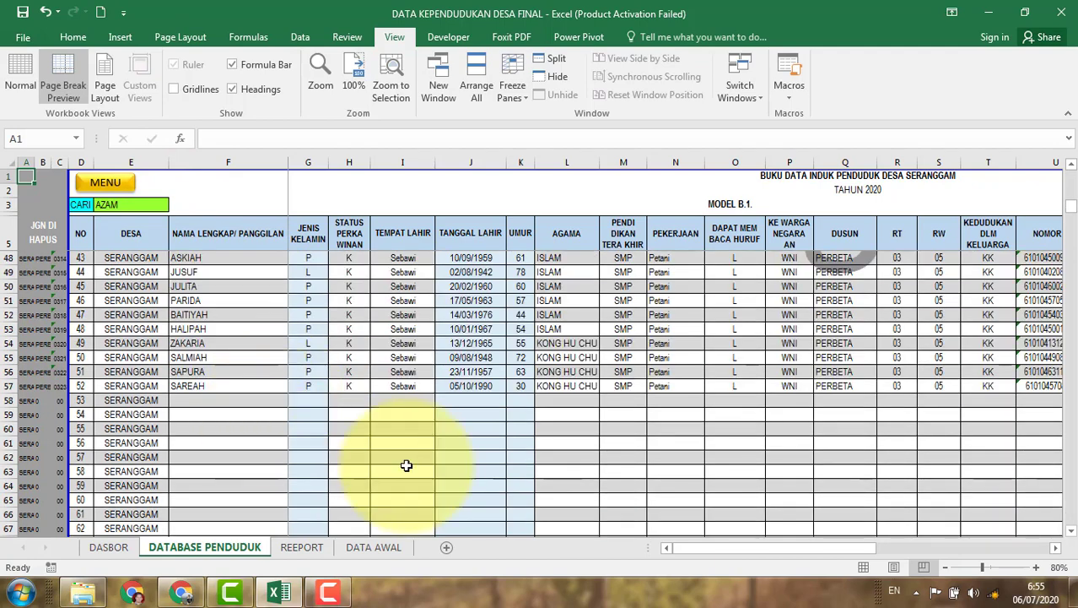
pyautogui.scroll(-3, 337, 447)
pyautogui.scroll(1, 253, 430)
pyautogui.scroll(-2, 221, 424)
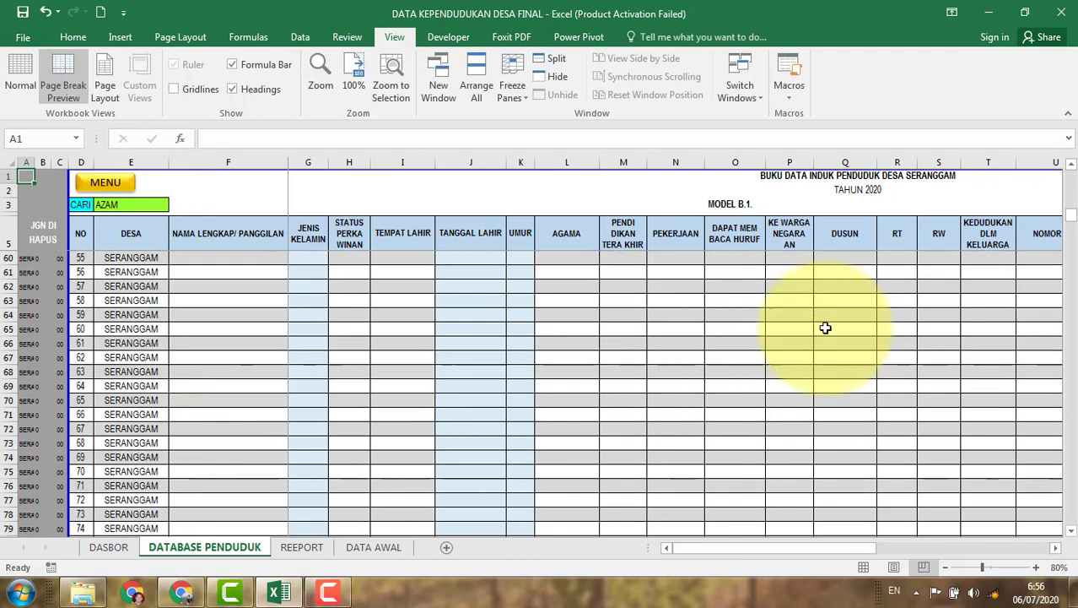
pyautogui.moveTo(1070, 217); pyautogui.dragTo(1072, 530)
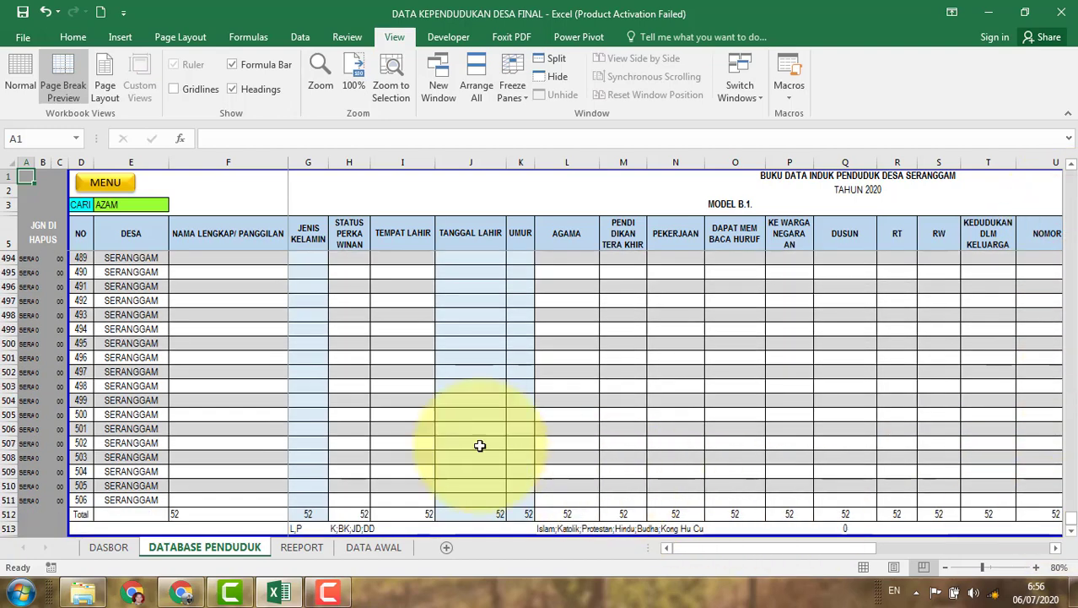
# Step: Examine the blank rows near the table's Total row, and select the unused rows 451 to 467 to show what can be removed
pyautogui.scroll(-4, 233, 374)
pyautogui.click(290, 290)
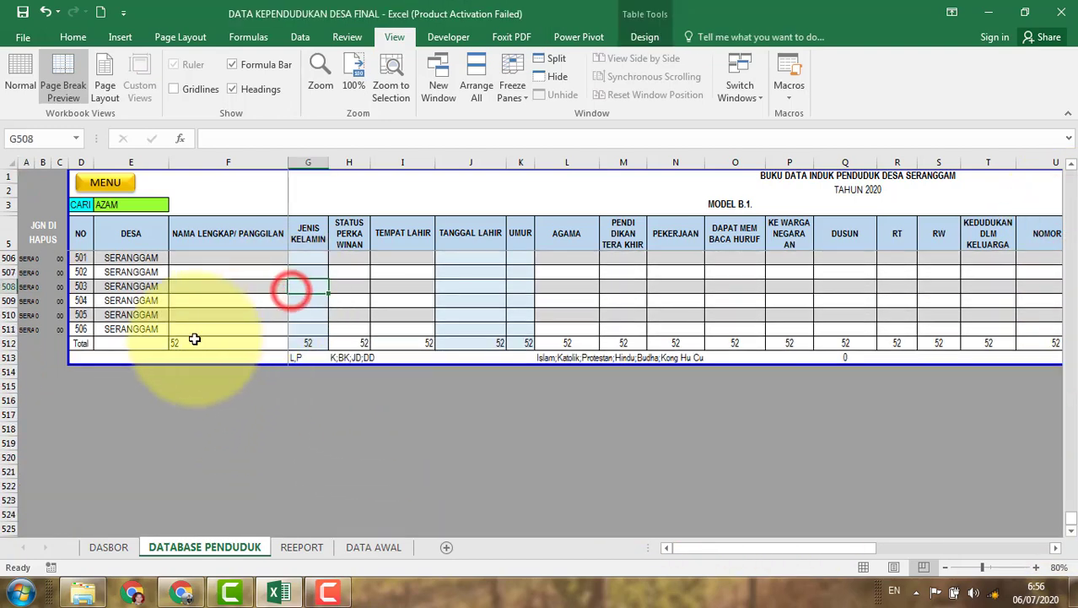
pyautogui.scroll(19, 193, 337)
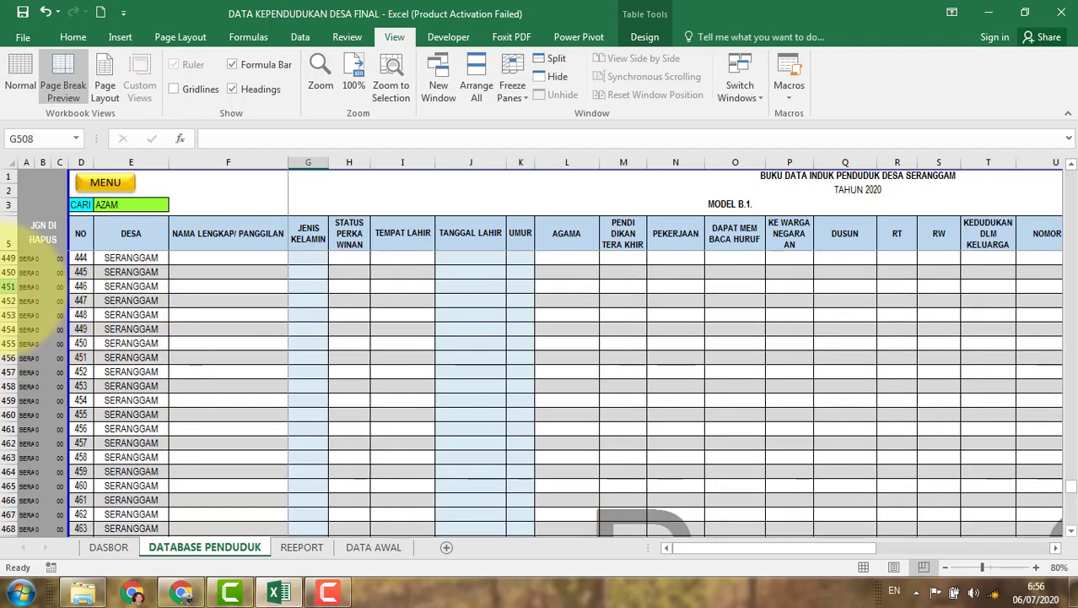
pyautogui.moveTo(5, 287); pyautogui.dragTo(9, 514)
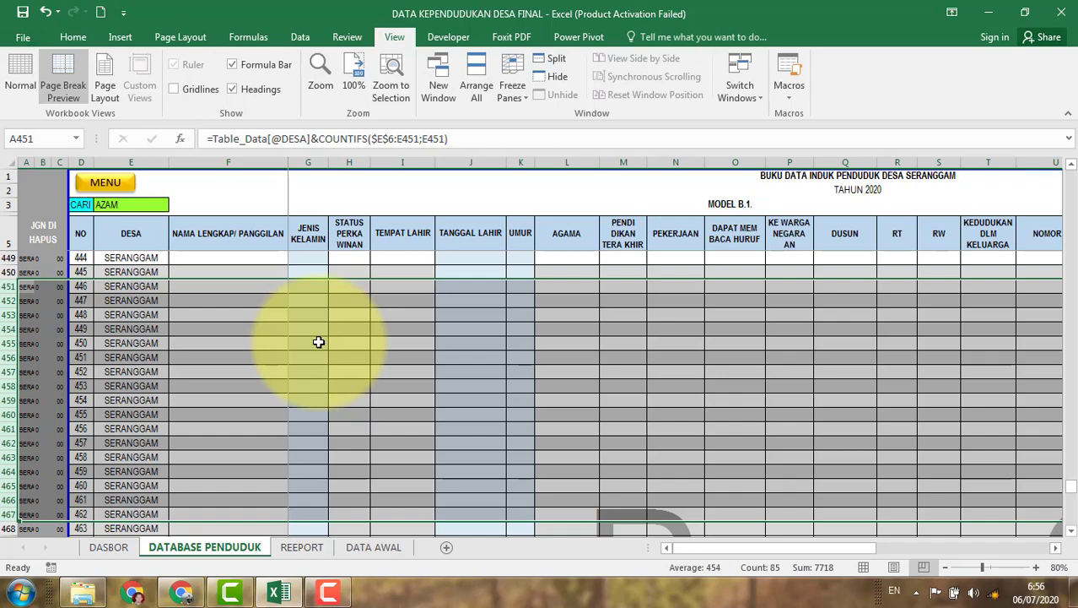
pyautogui.scroll(4, 314, 337)
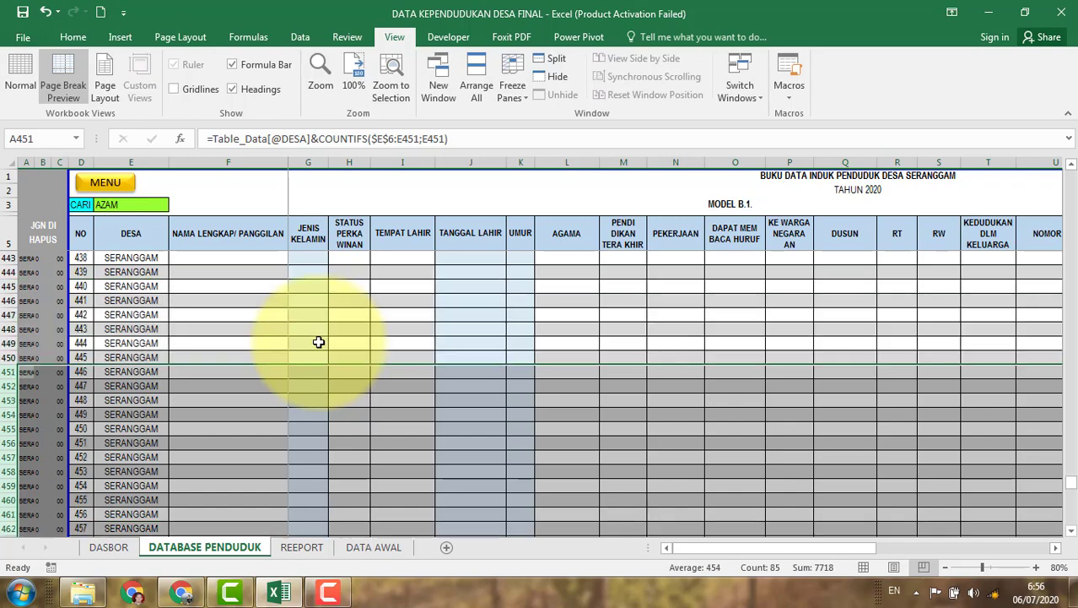
pyautogui.click(219, 317)
# Step: Go back to the first resident records in DATABASE PENDUDUK, and return to the DASBOR sheet using the workbook's own navigation
pyautogui.scroll(4, 236, 359)
pyautogui.scroll(13, 242, 364)
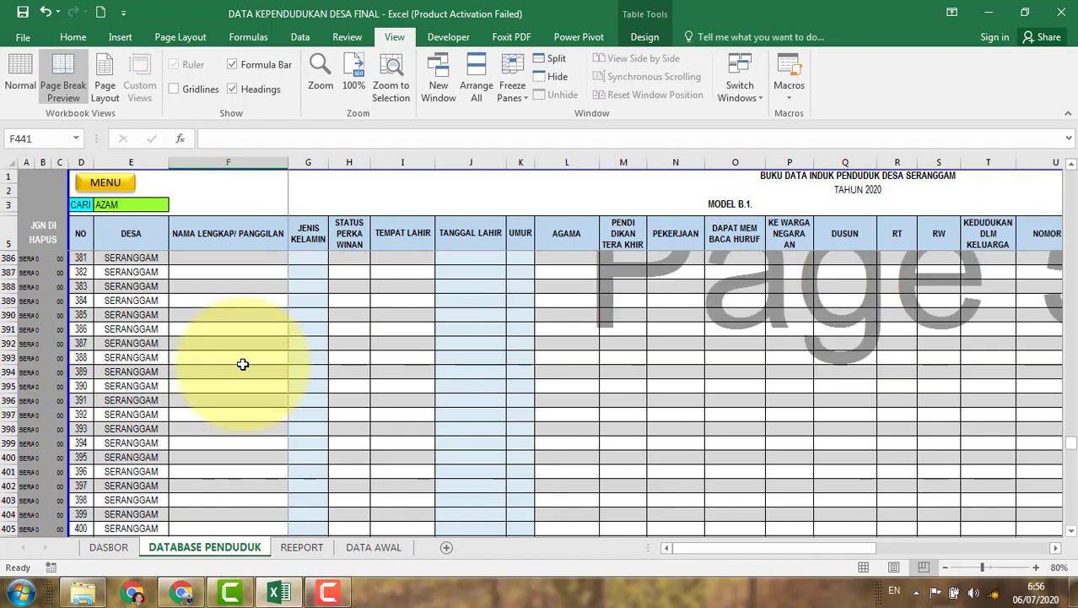
pyautogui.scroll(12, 242, 364)
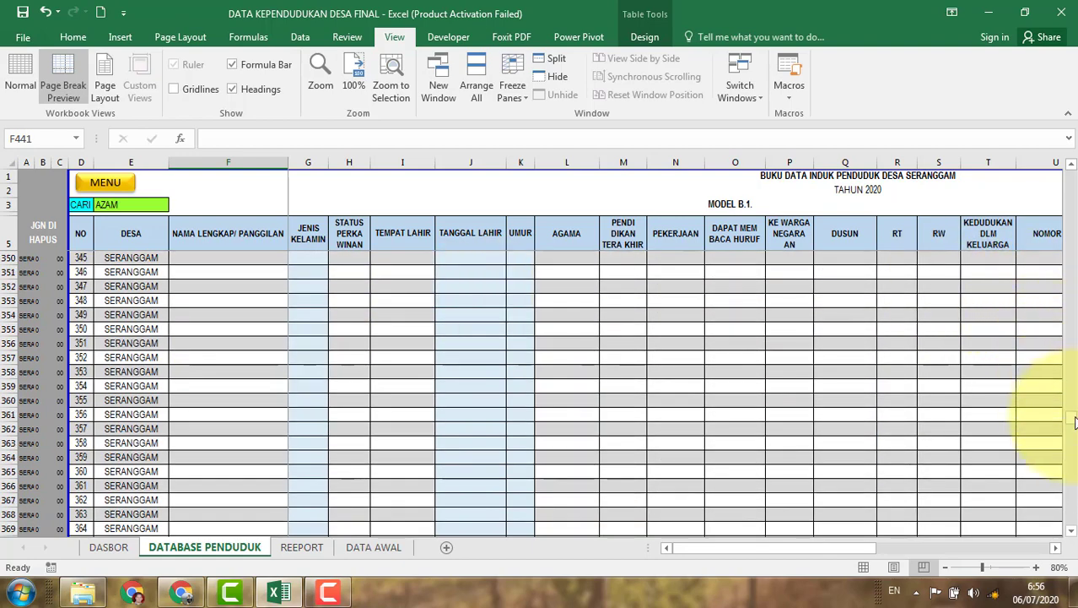
pyautogui.moveTo(1075, 422); pyautogui.dragTo(1068, 161)
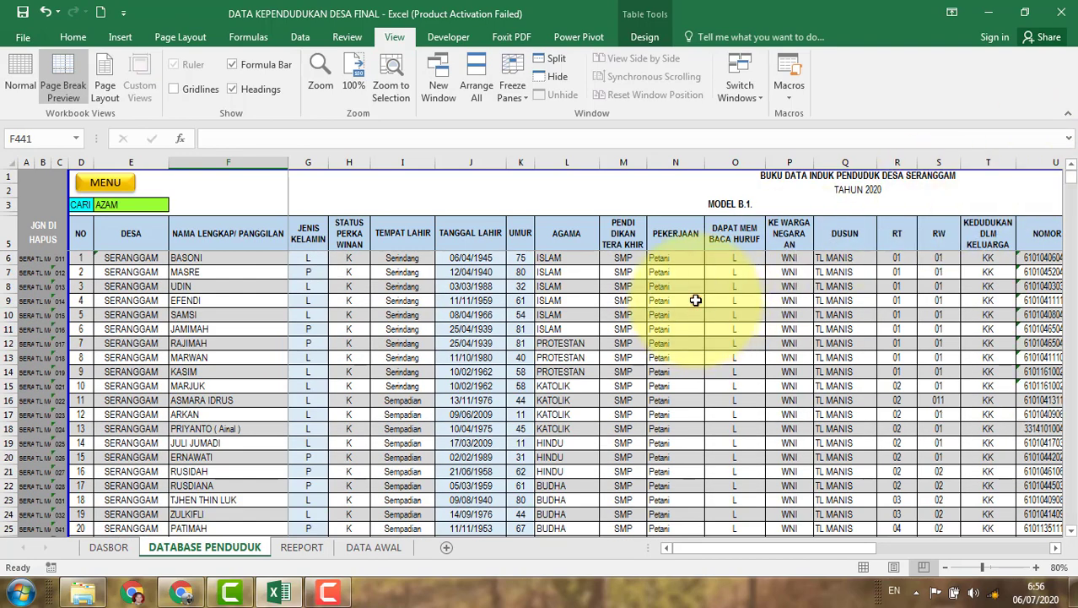
pyautogui.click(693, 299)
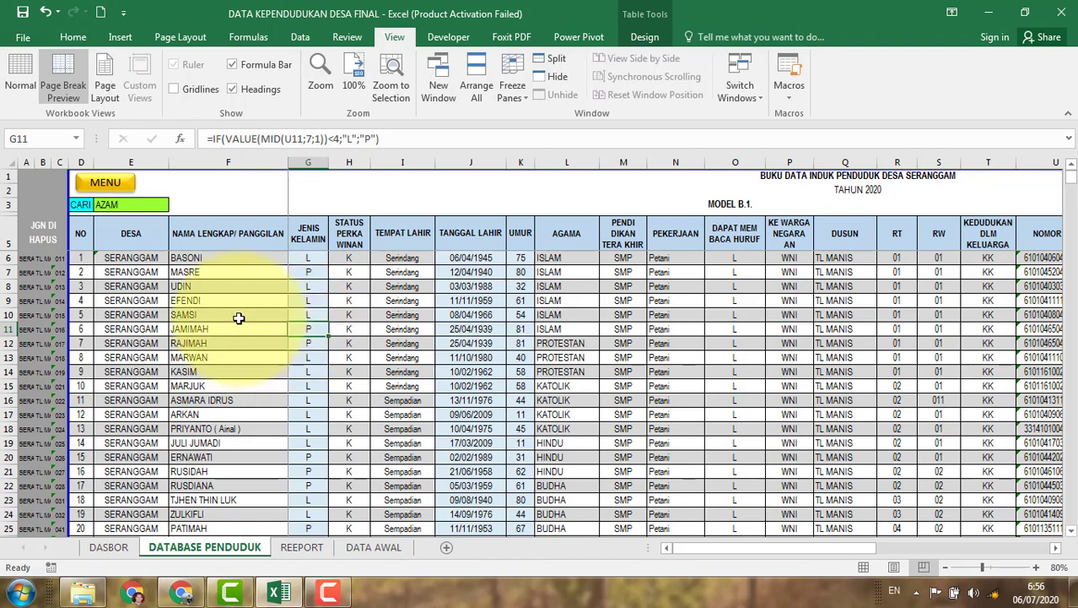
pyautogui.click(110, 193)
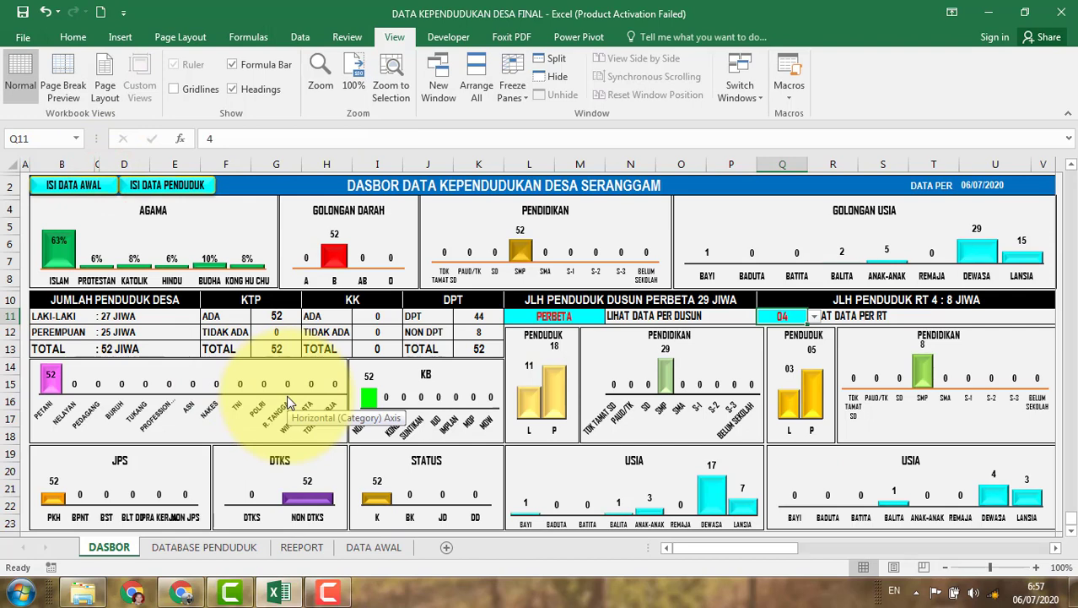
pyautogui.click(602, 228)
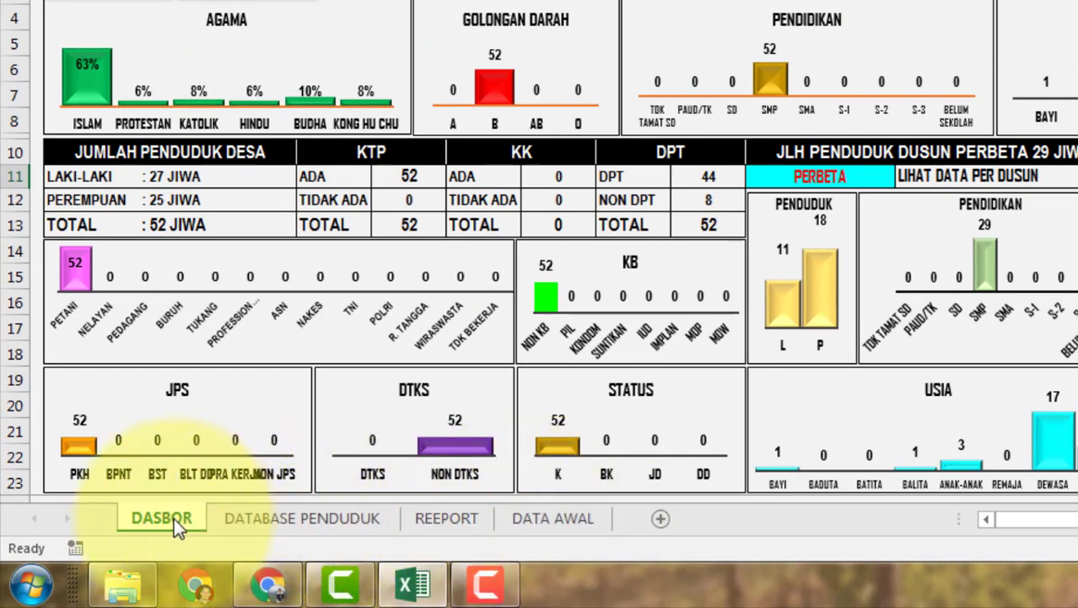
# Step: Hide the REEPORT sheet, and return from DATA AWAL to the dashboard using the workbook's own navigation
pyautogui.click(437, 517)
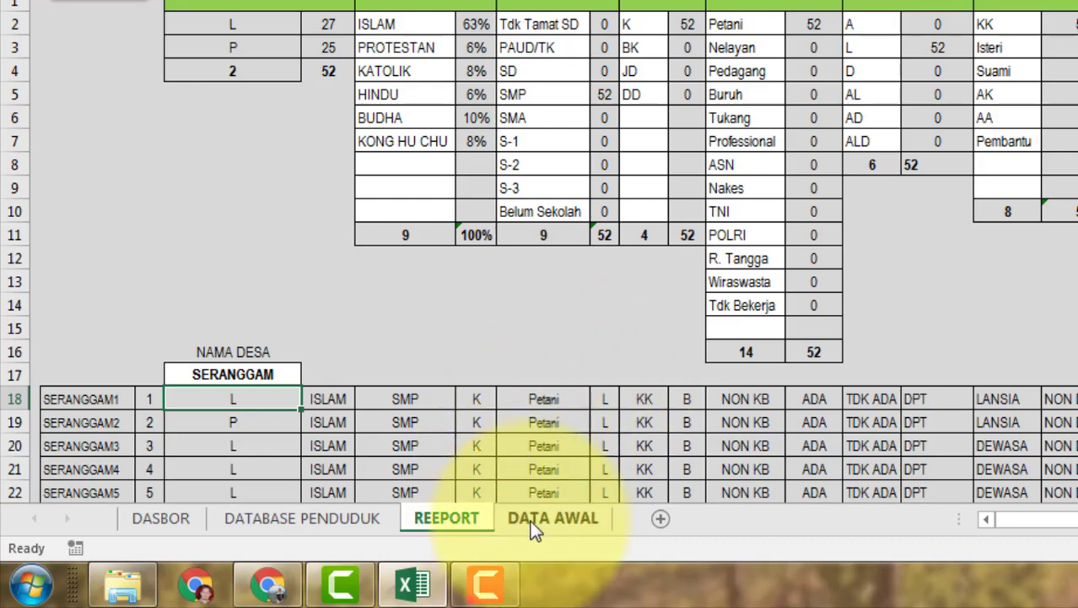
pyautogui.rightClick(441, 523)
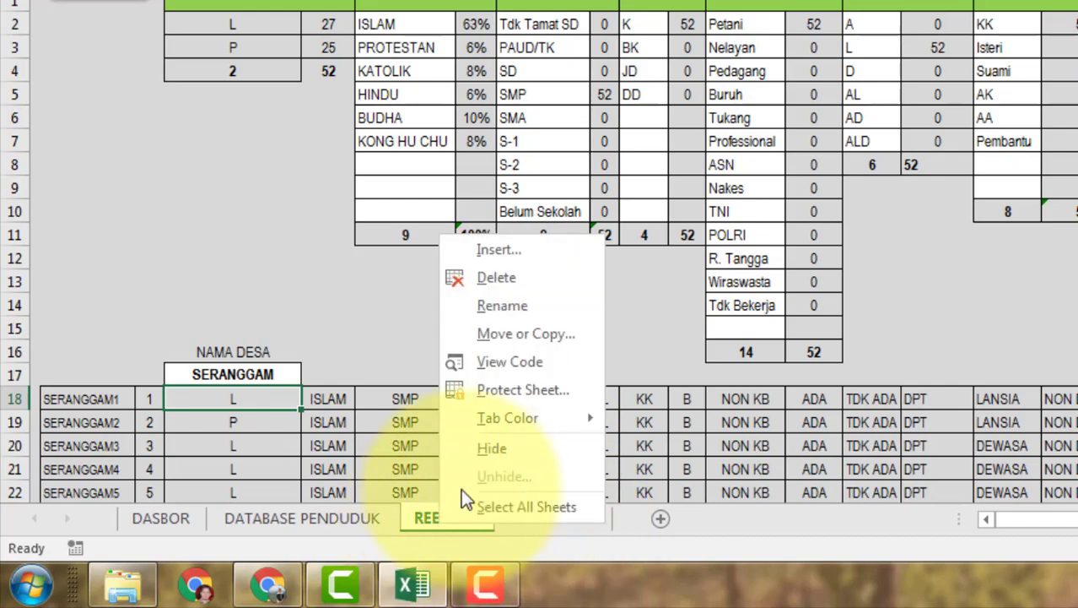
pyautogui.click(508, 449)
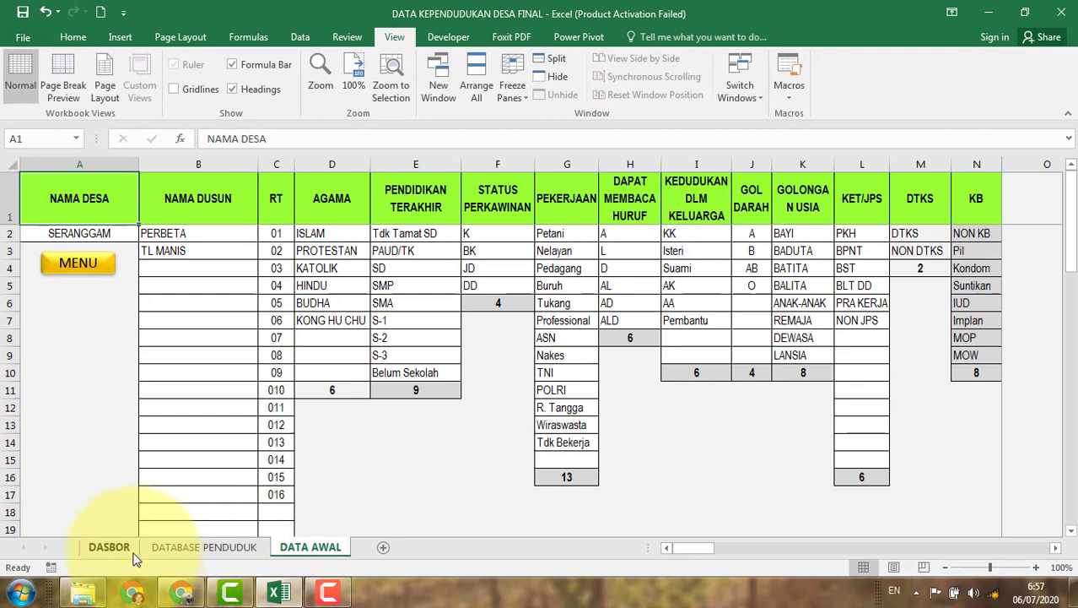
pyautogui.click(78, 263)
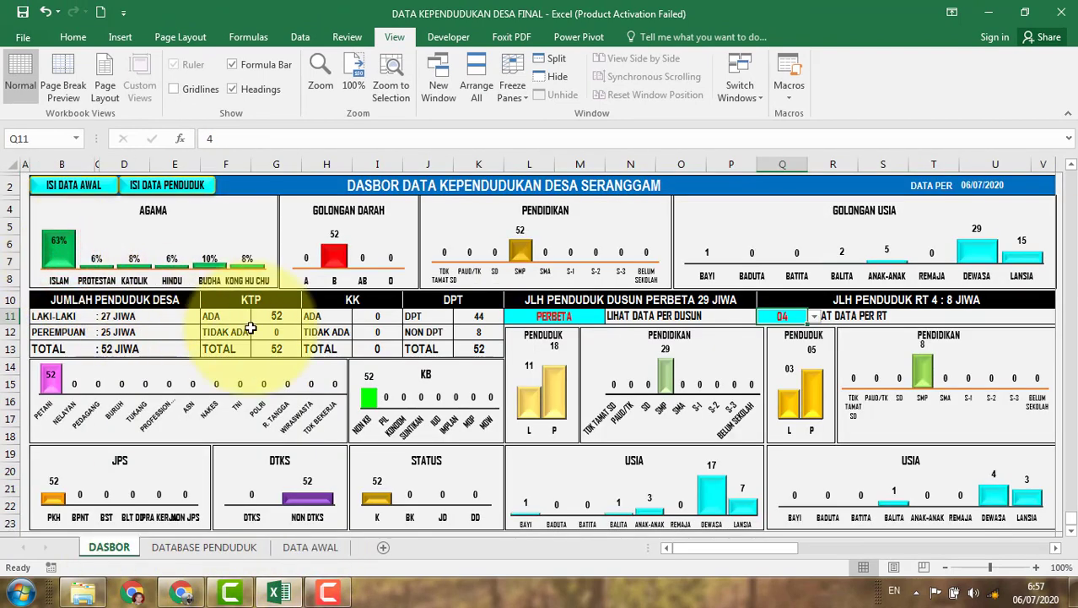